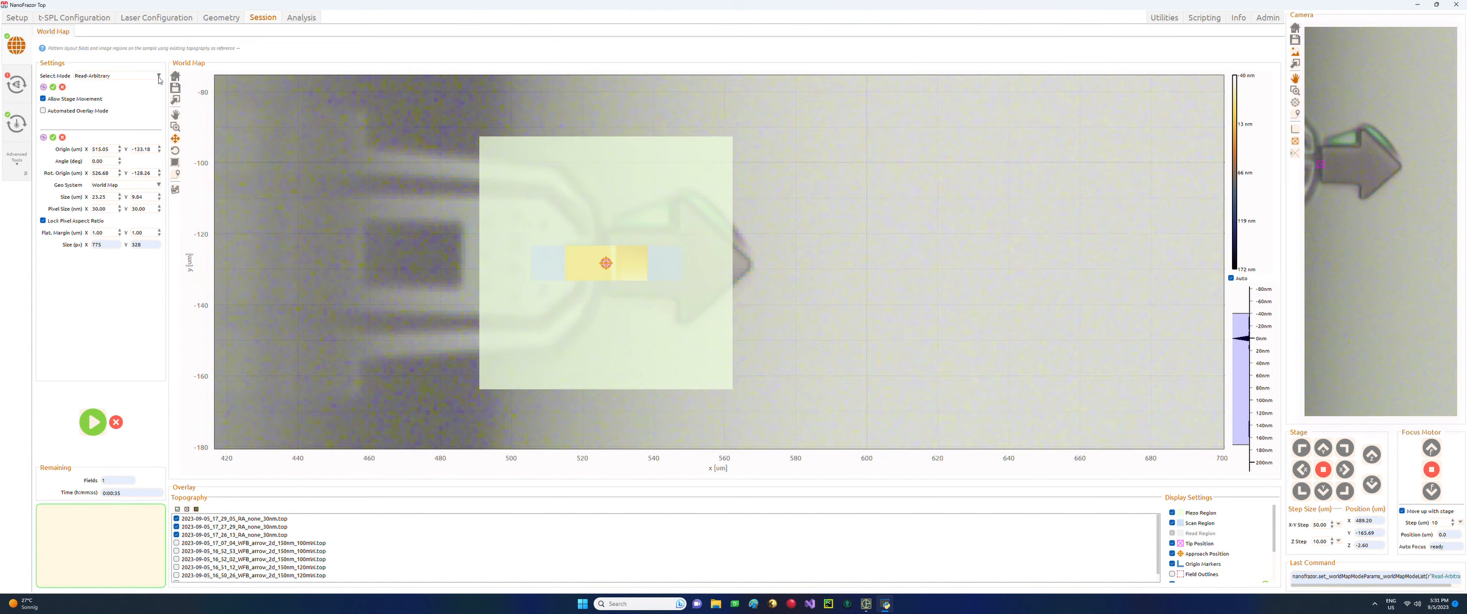
Show the field mode choices Write-Layout, Read-Layout, Read-Arbitrary and Write-Arbitrary in World Map Settings.
left_click(159, 77)
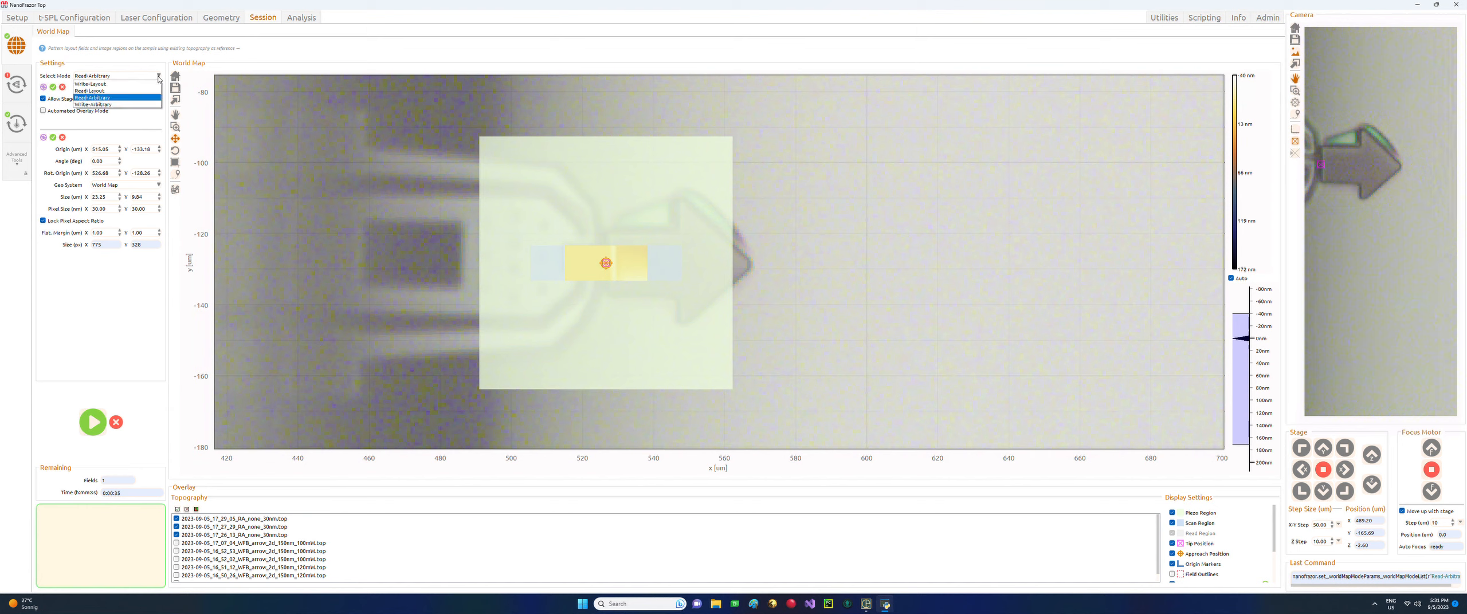
Switch to Write-Arbitrary mode and draw a narrow rectangular write field above the read fields.
left_click(126, 104)
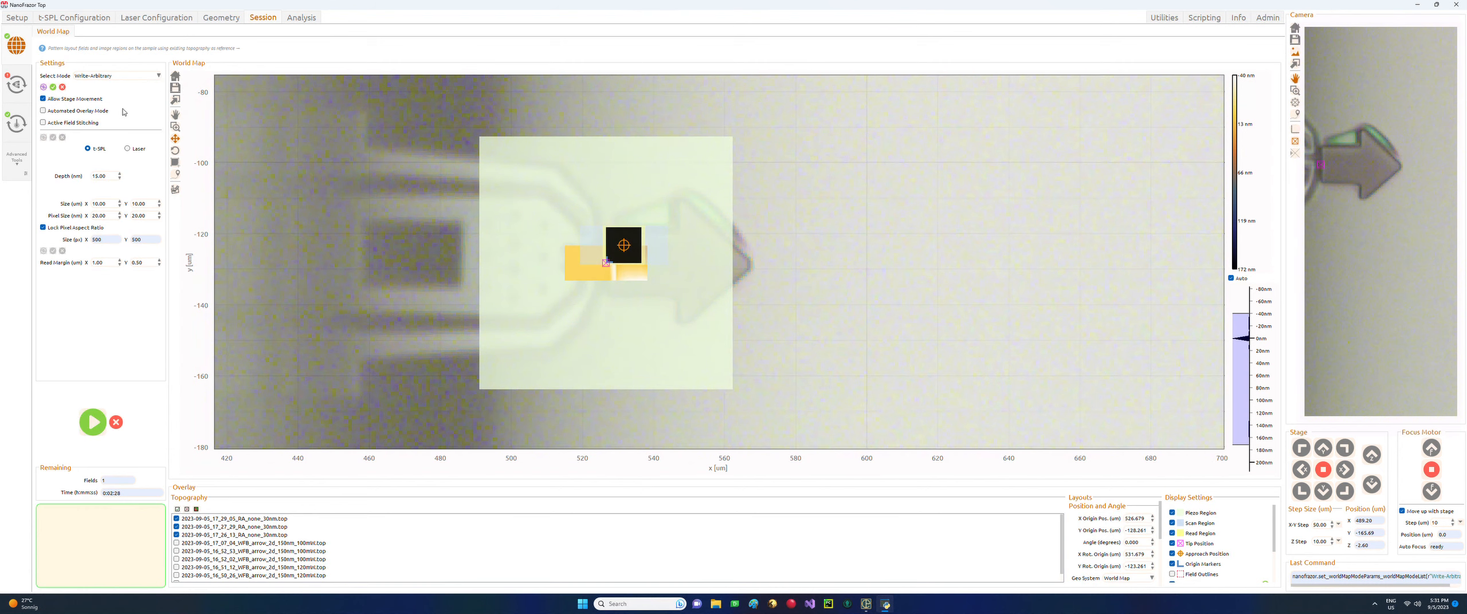
left_click(176, 163)
left_click_drag(552, 164, 651, 187)
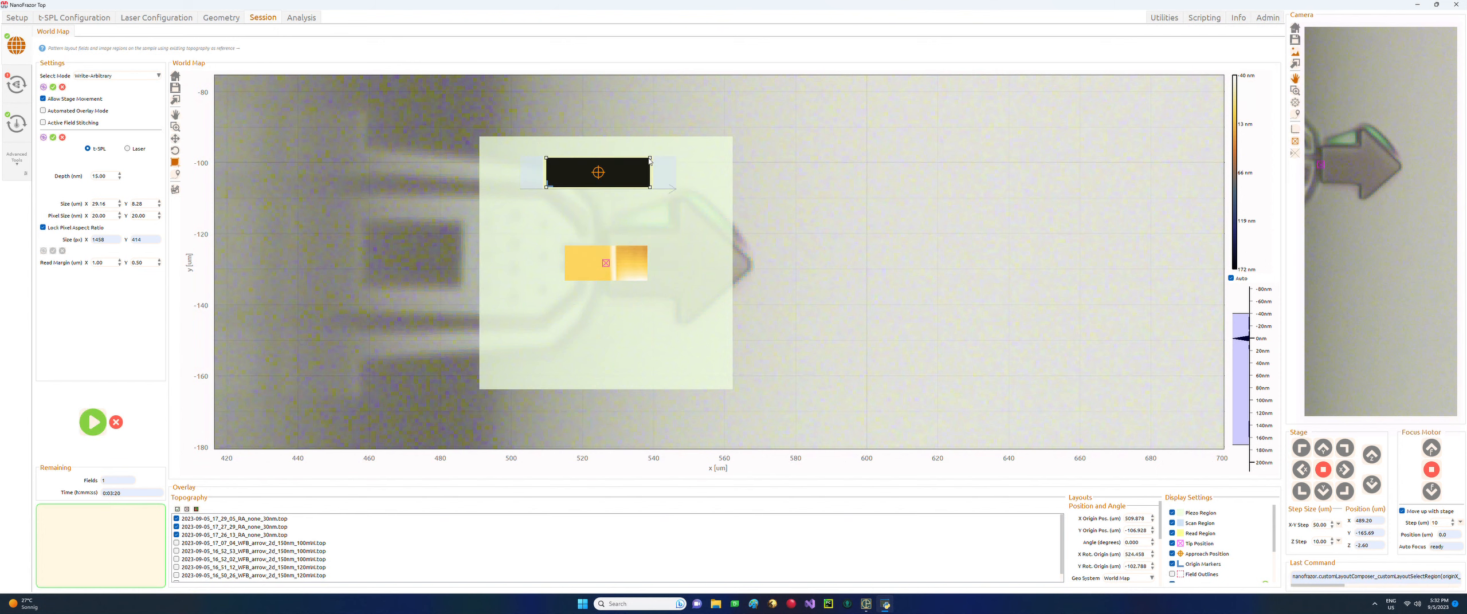
left_click_drag(651, 158, 607, 164)
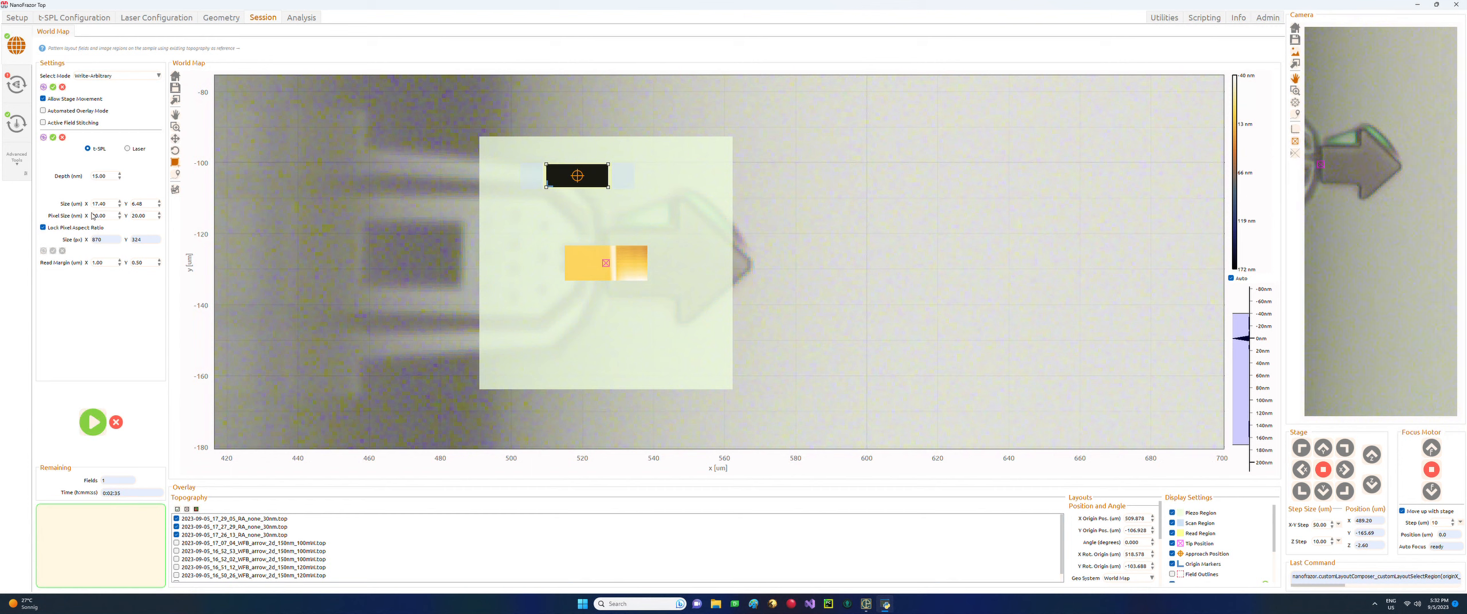
Select the horizontal pixel size value and set the field to Laser writing at 100 mW.
left_click_drag(108, 216, 68, 215)
left_click(114, 220)
double_click(99, 217)
left_click_drag(147, 218, 128, 214)
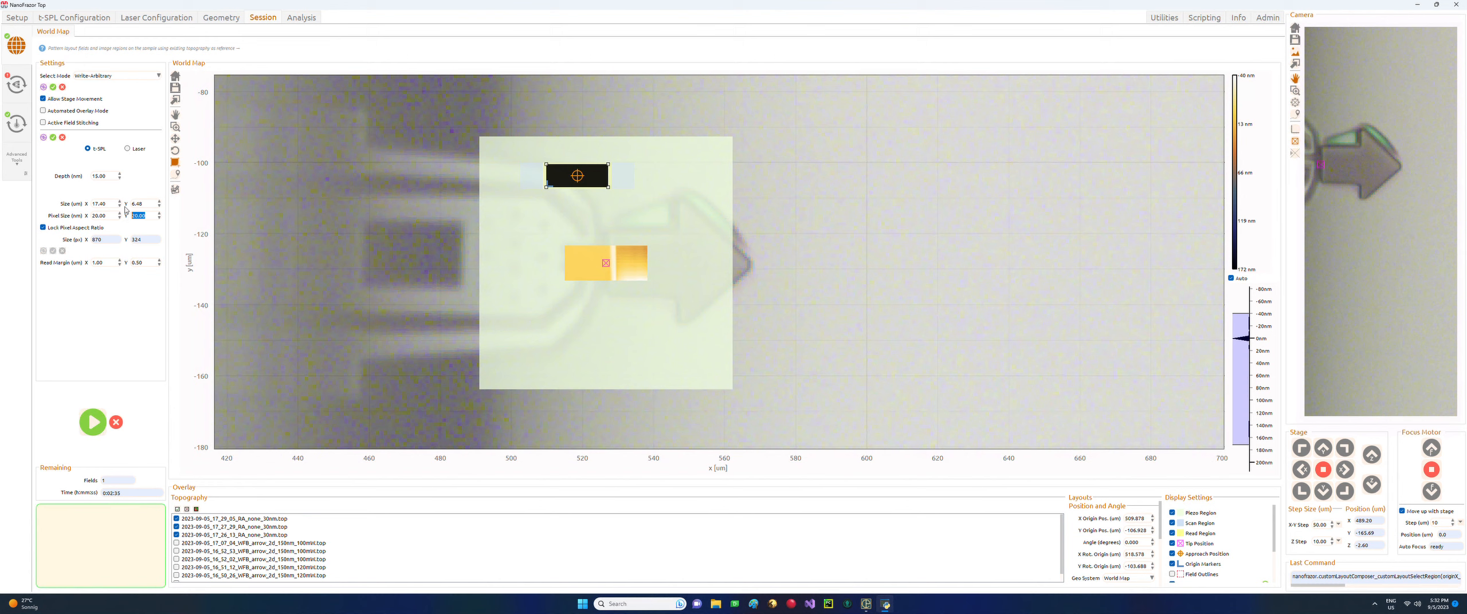
left_click(128, 151)
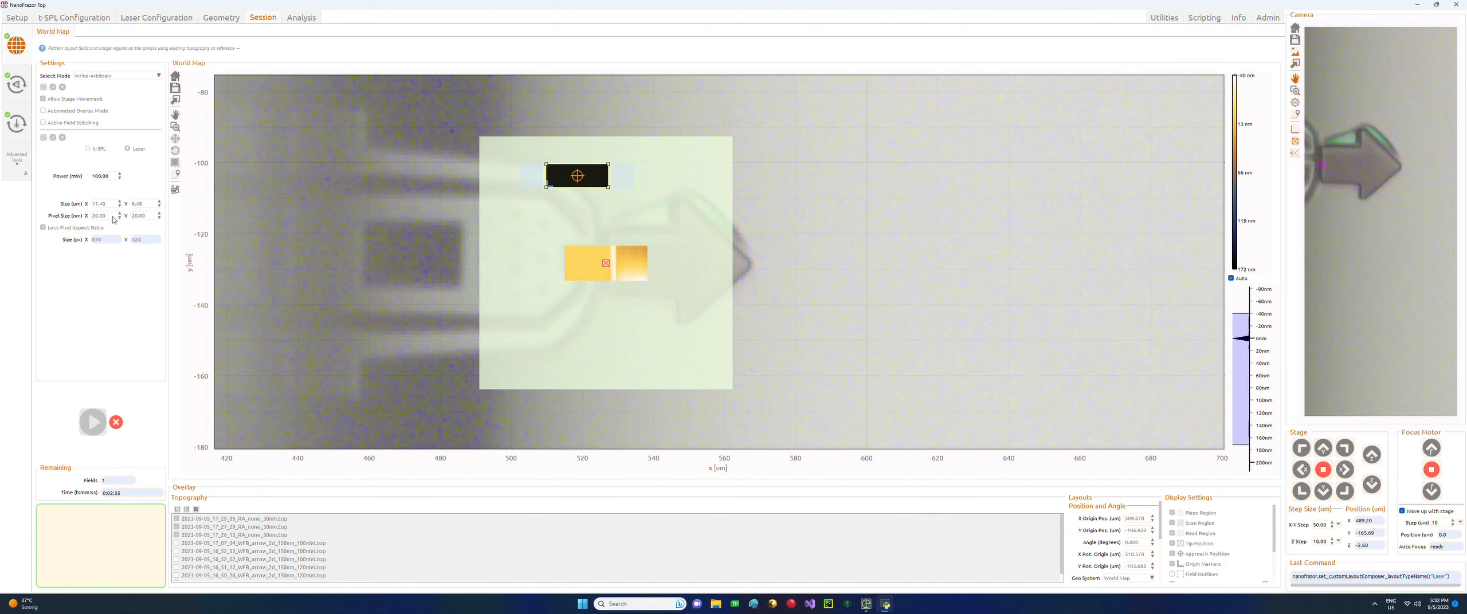
Set Pixel Size X to 100 nm and run the world-map operation.
double_click(92, 227)
type("100")
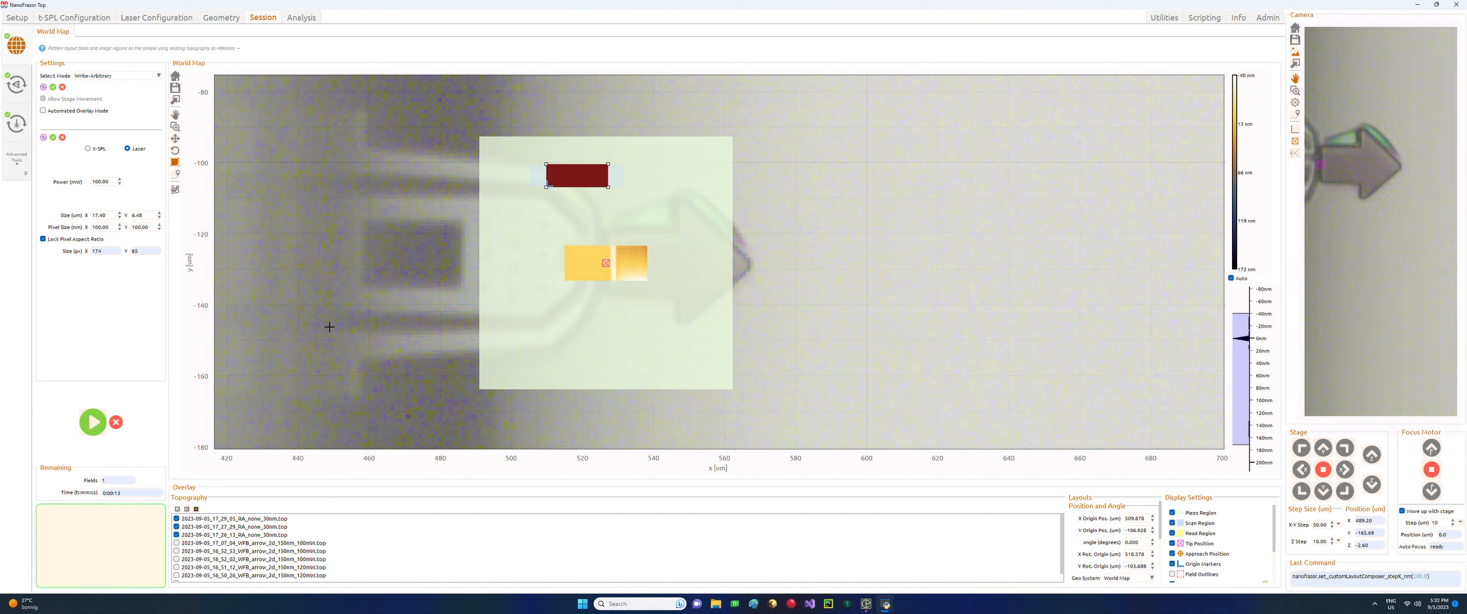
left_click(93, 422)
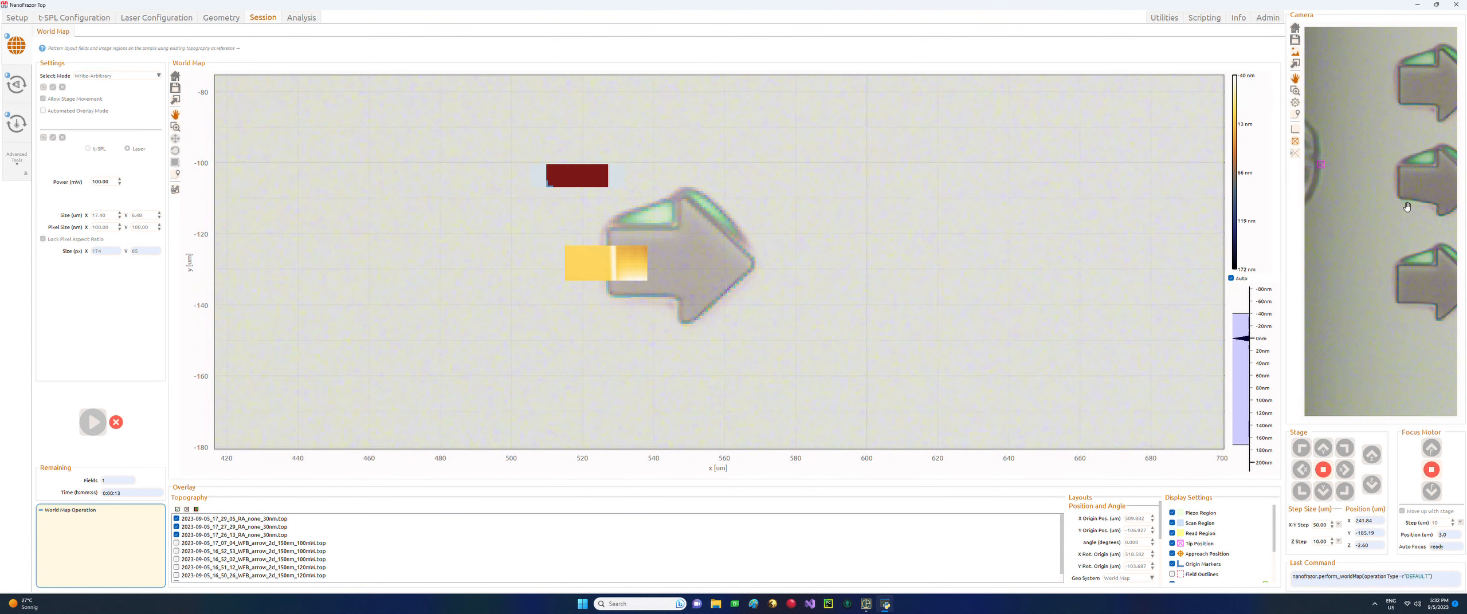
Zoom the World Map out to a wider sample area and scroll the Display Settings list.
scroll(1407, 206, "down", 3)
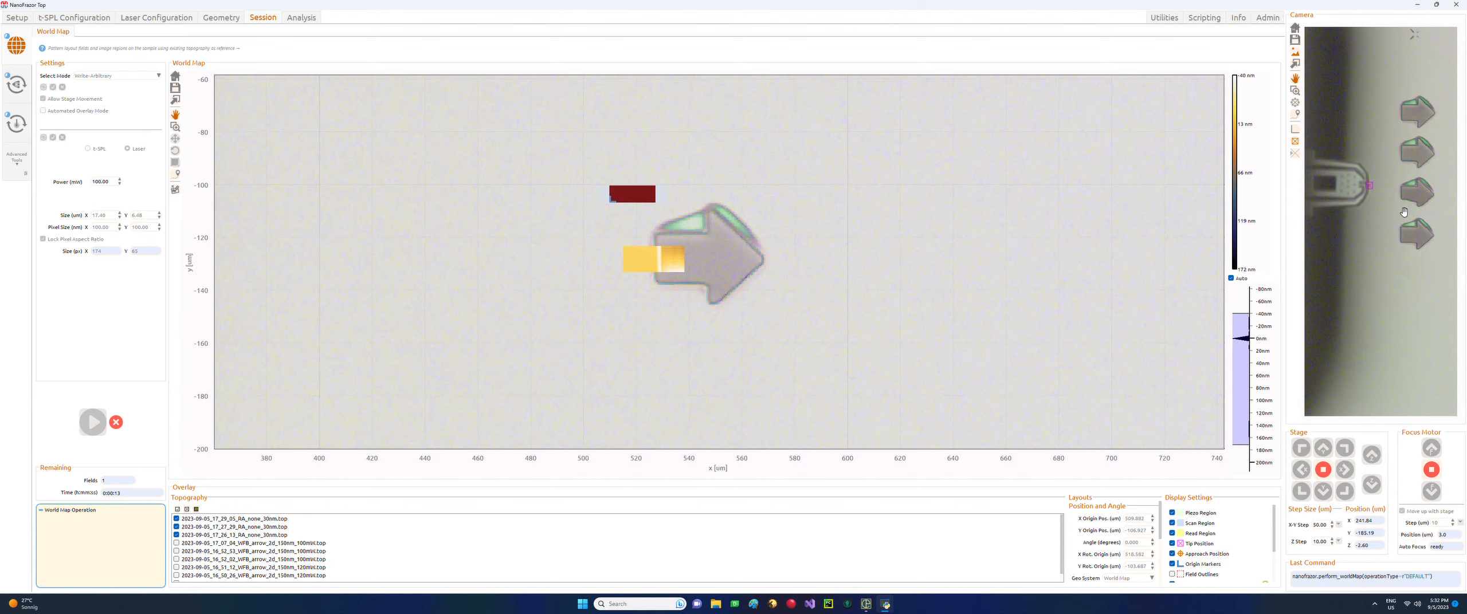
scroll(1403, 212, "down", 3)
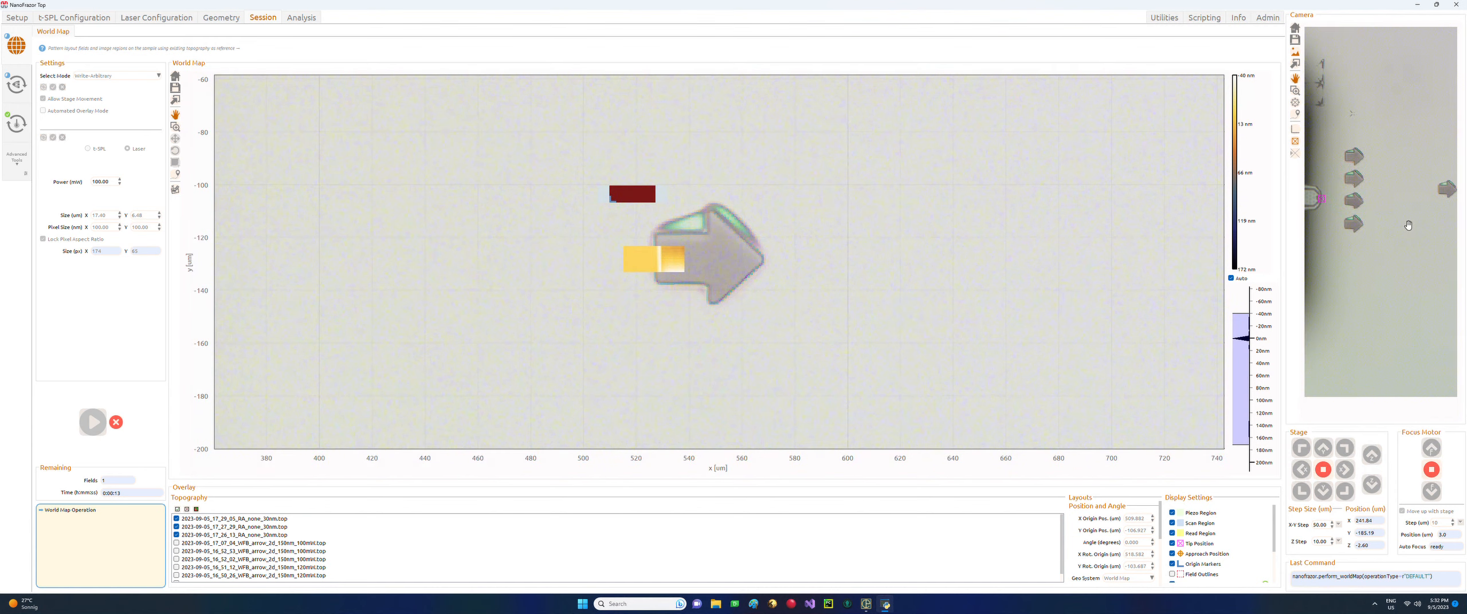
scroll(1424, 210, "up", 3)
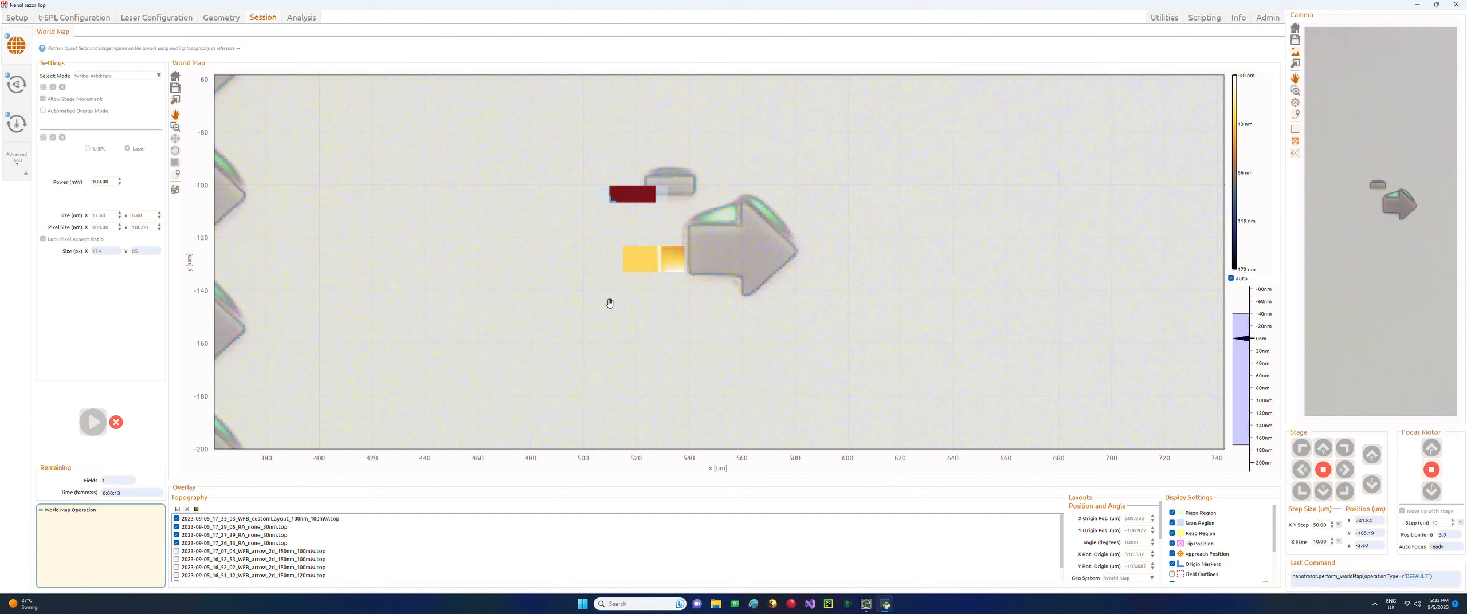
scroll(671, 326, "down", 4)
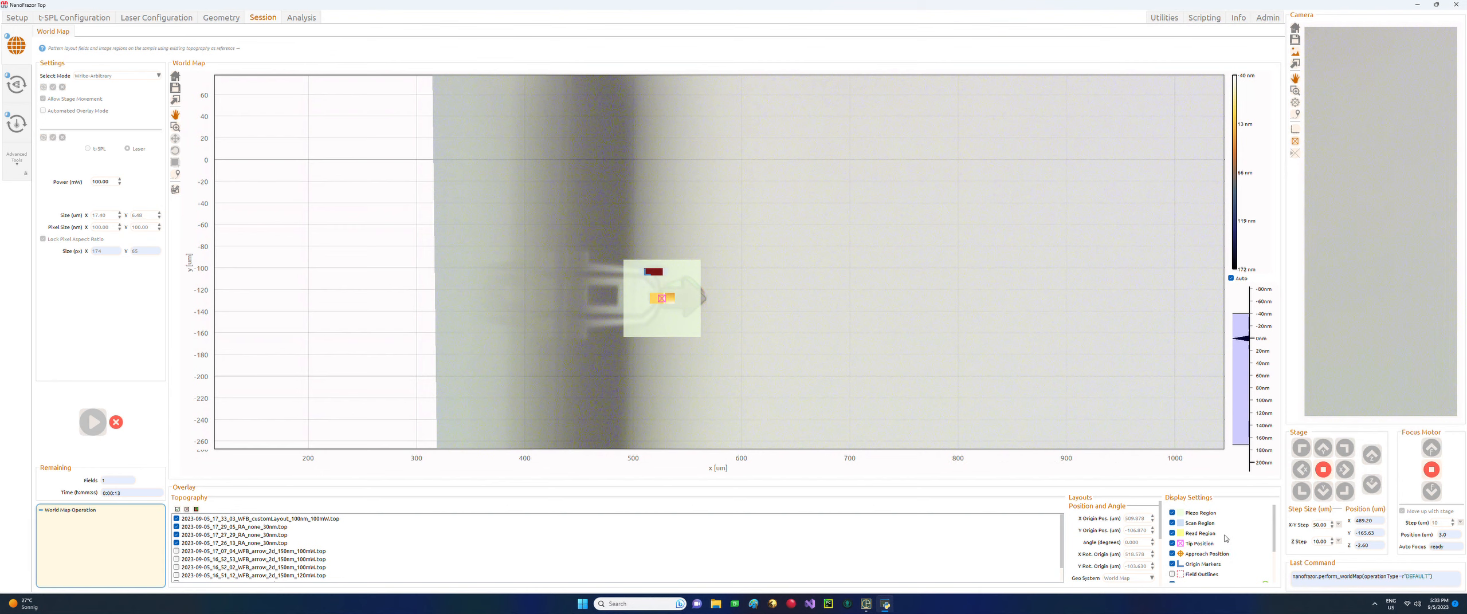
scroll(1225, 538, "down", 2)
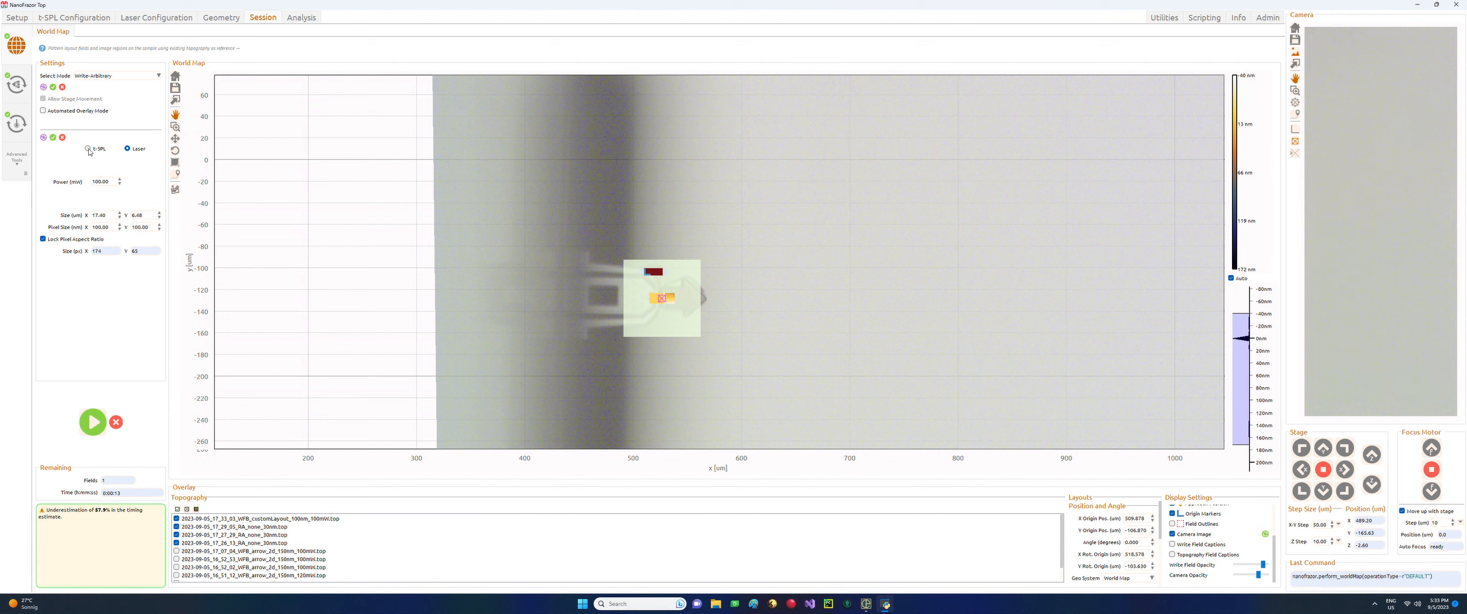
Switch the field back to t-SPL writing and shift it slightly upward on the map.
left_click(88, 149)
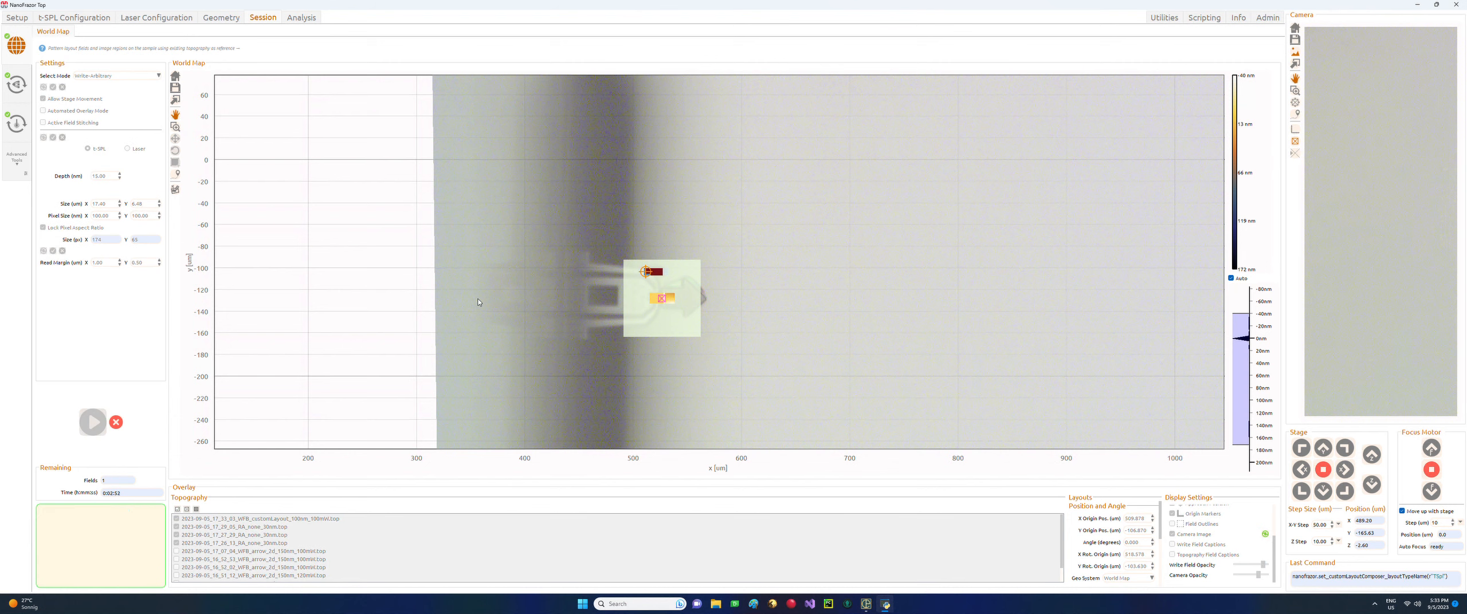
scroll(651, 306, "up", 3)
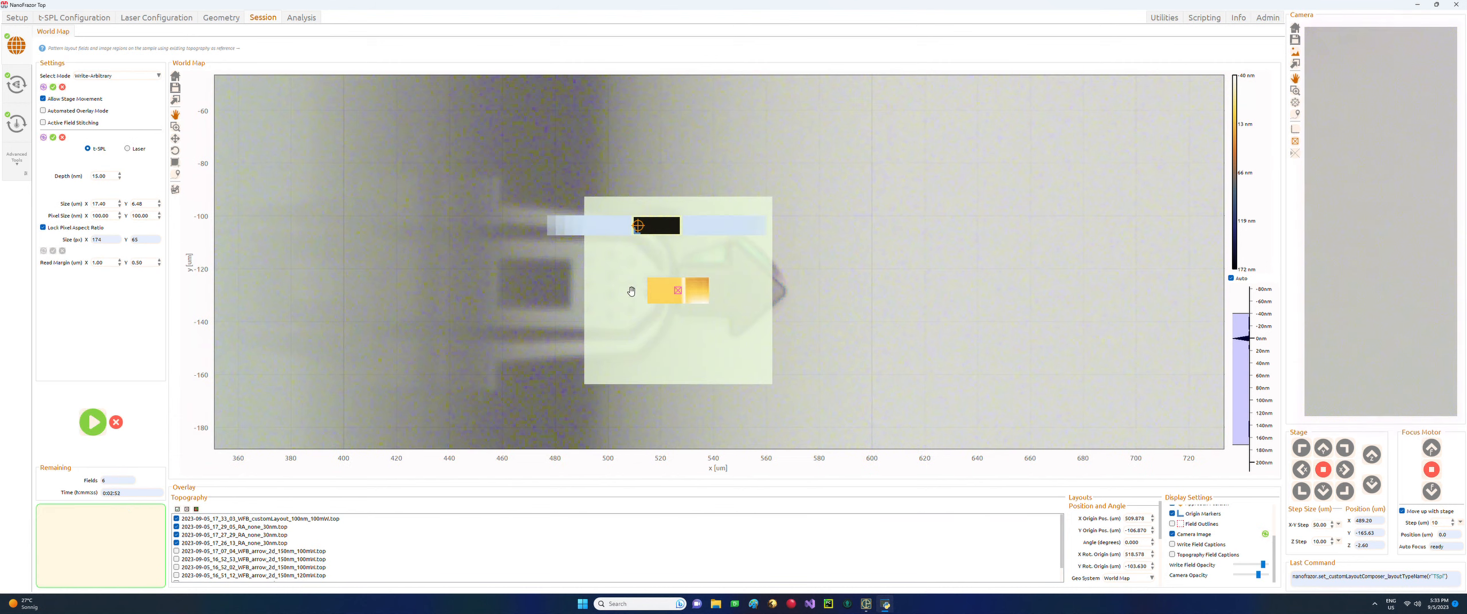
left_click(175, 138)
left_click_drag(675, 225, 686, 215)
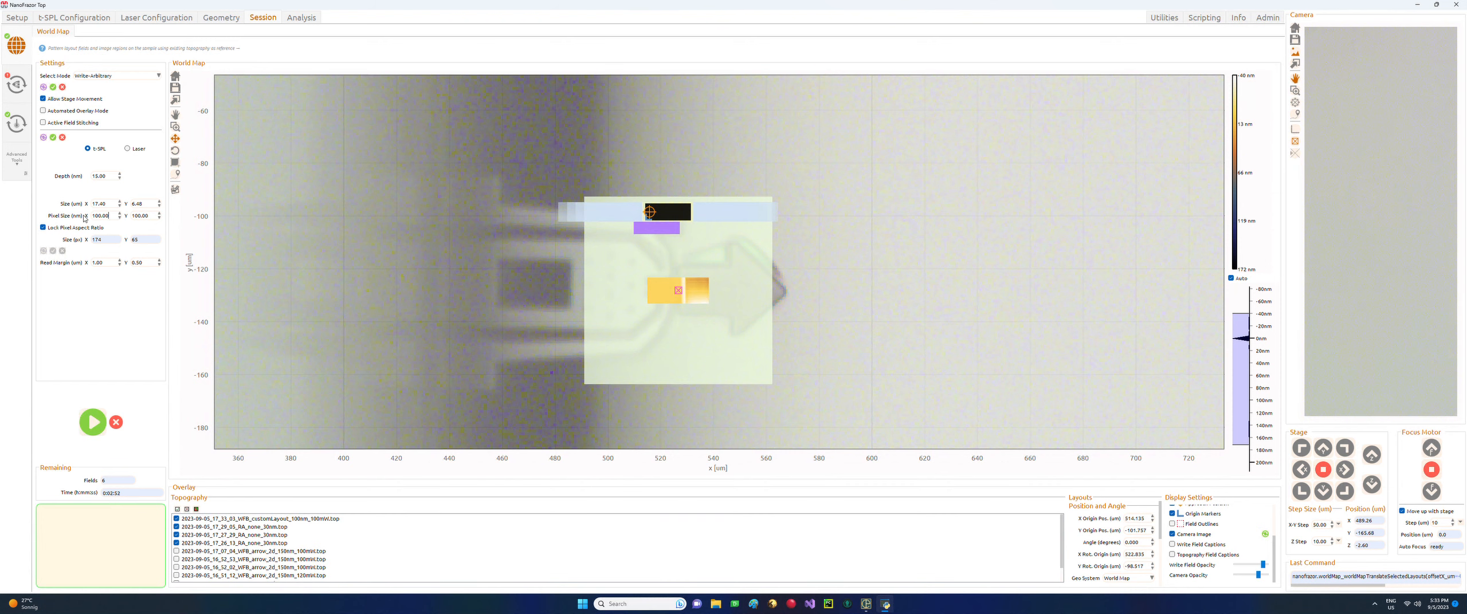
Edit the write field's horizontal pixel size value.
double_click(93, 216)
left_click(92, 216)
left_click_drag(116, 220, 98, 220)
left_click(193, 202)
double_click(95, 220)
left_click(688, 177)
Set the CLL patterning Pixel Time to 100 µs and return to the world map.
left_click(14, 93)
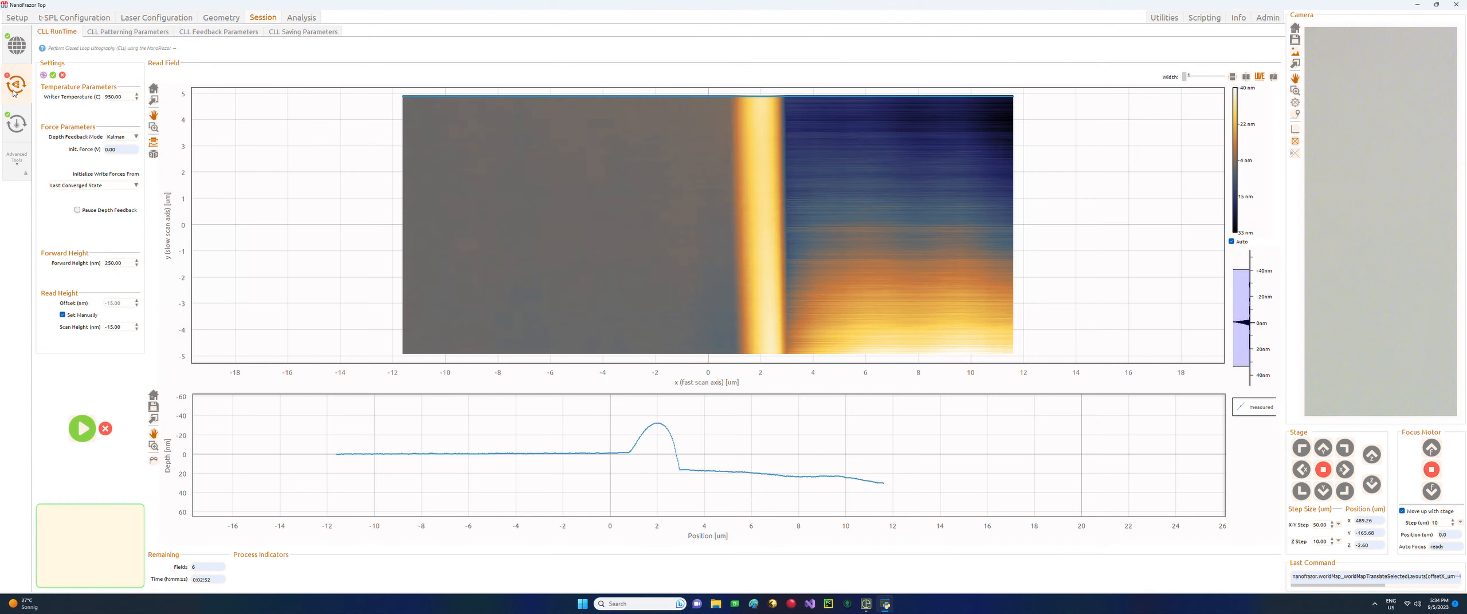
left_click(139, 35)
left_click_drag(312, 91, 297, 91)
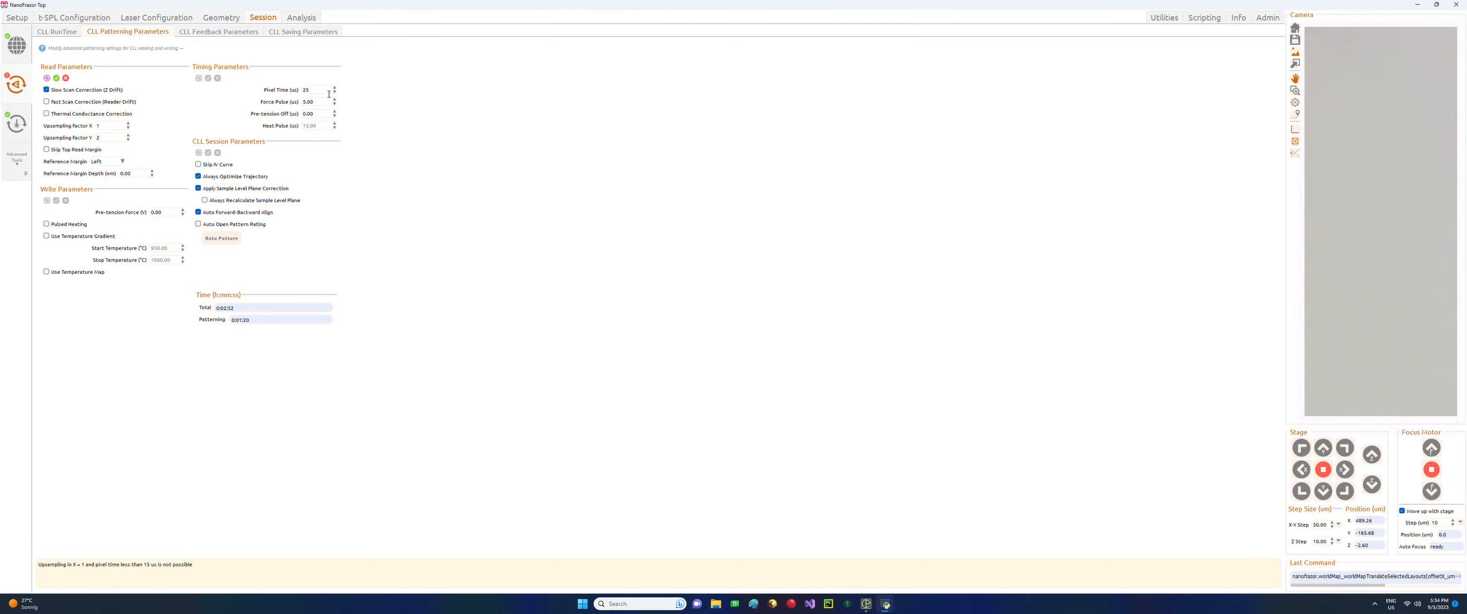
left_click_drag(312, 90, 234, 84)
type("100")
key("Return")
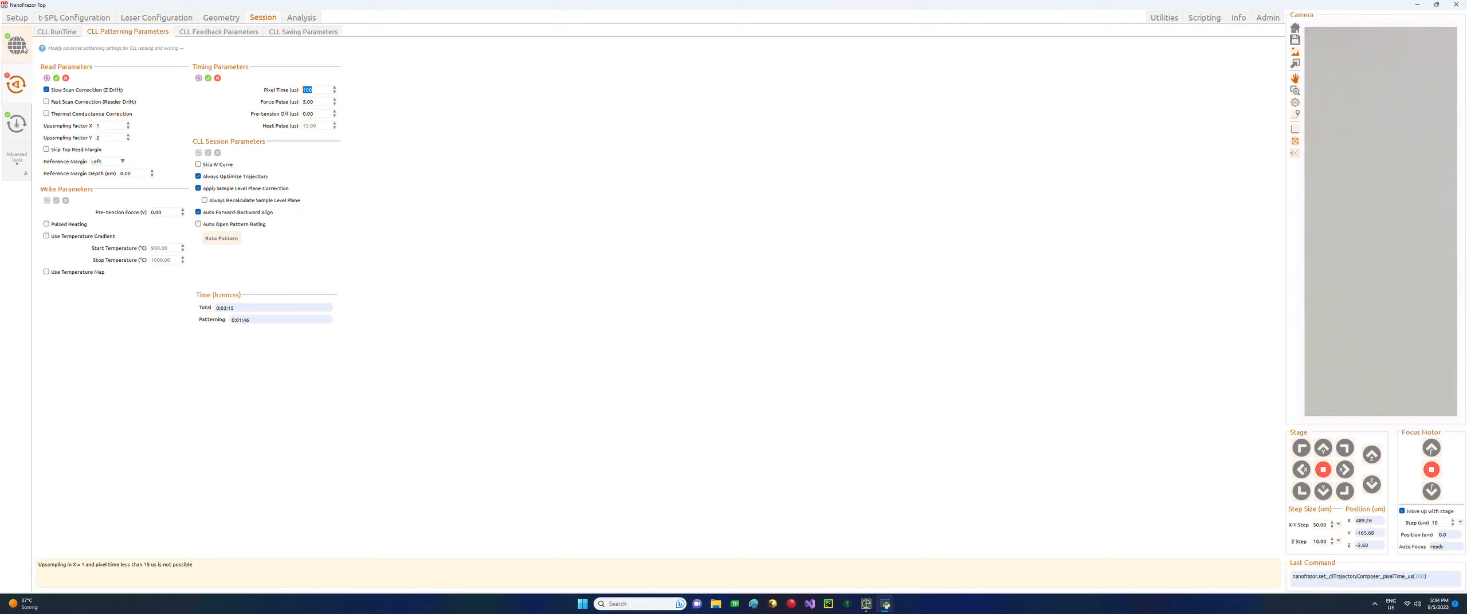
left_click(26, 48)
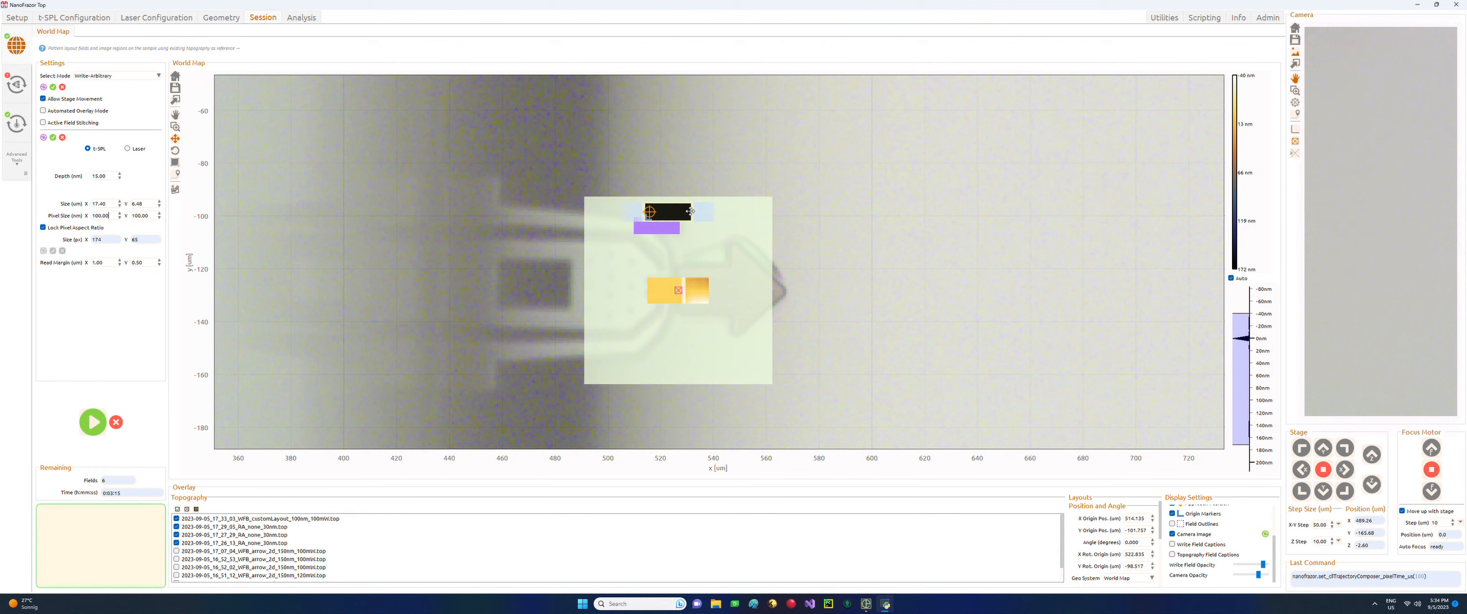
Toggle the pixel aspect-ratio lock off and back on, then set Pixel Size X to 50 nm.
scroll(687, 213, "up", 3)
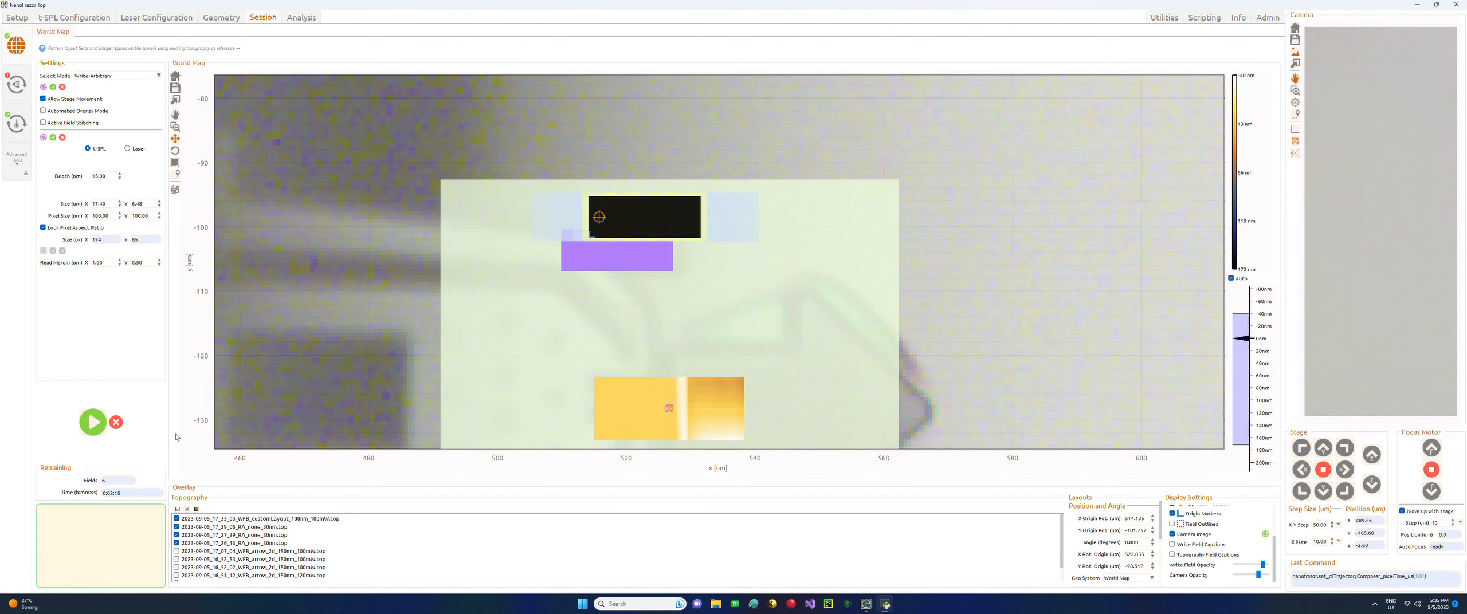
left_click(44, 228)
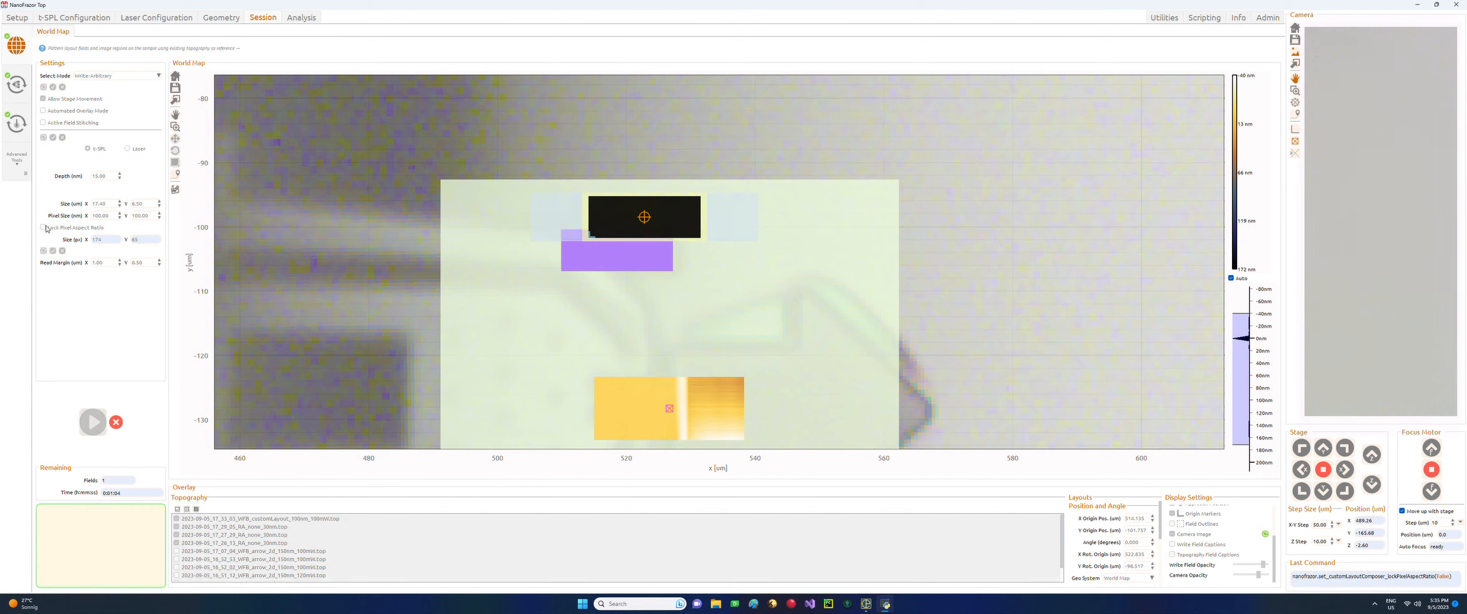
left_click(44, 228)
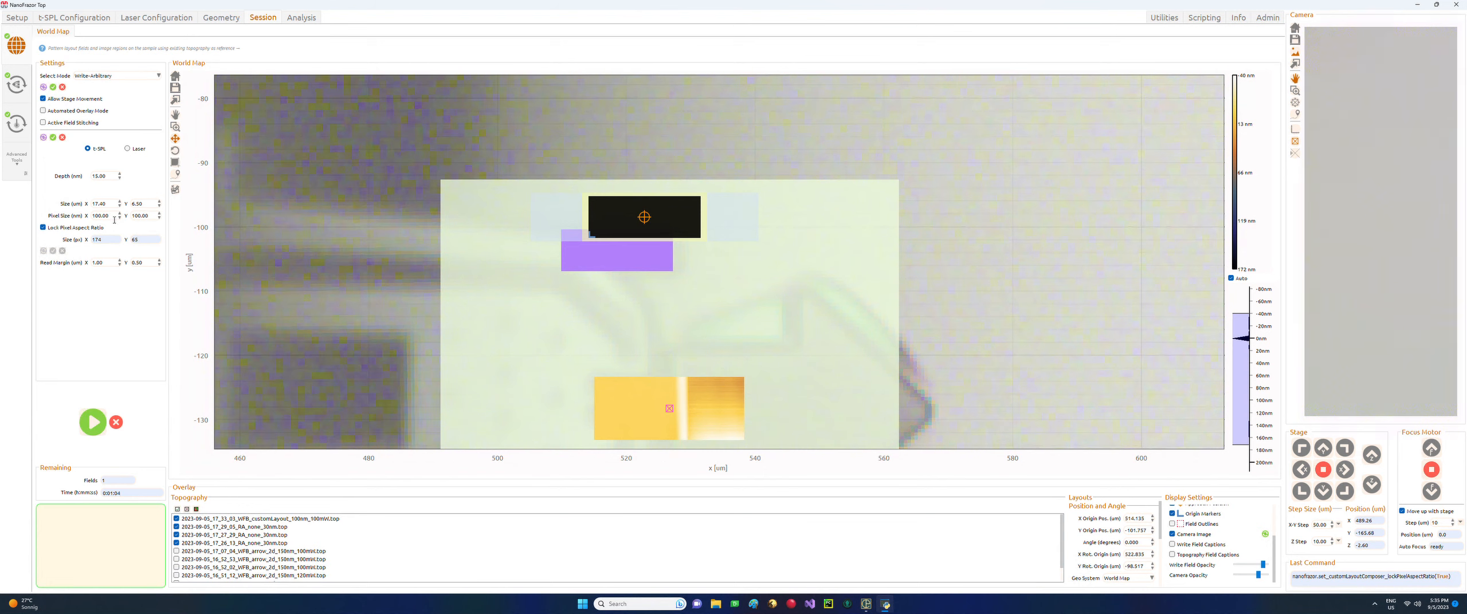
left_click(83, 217)
type("50")
key("Return")
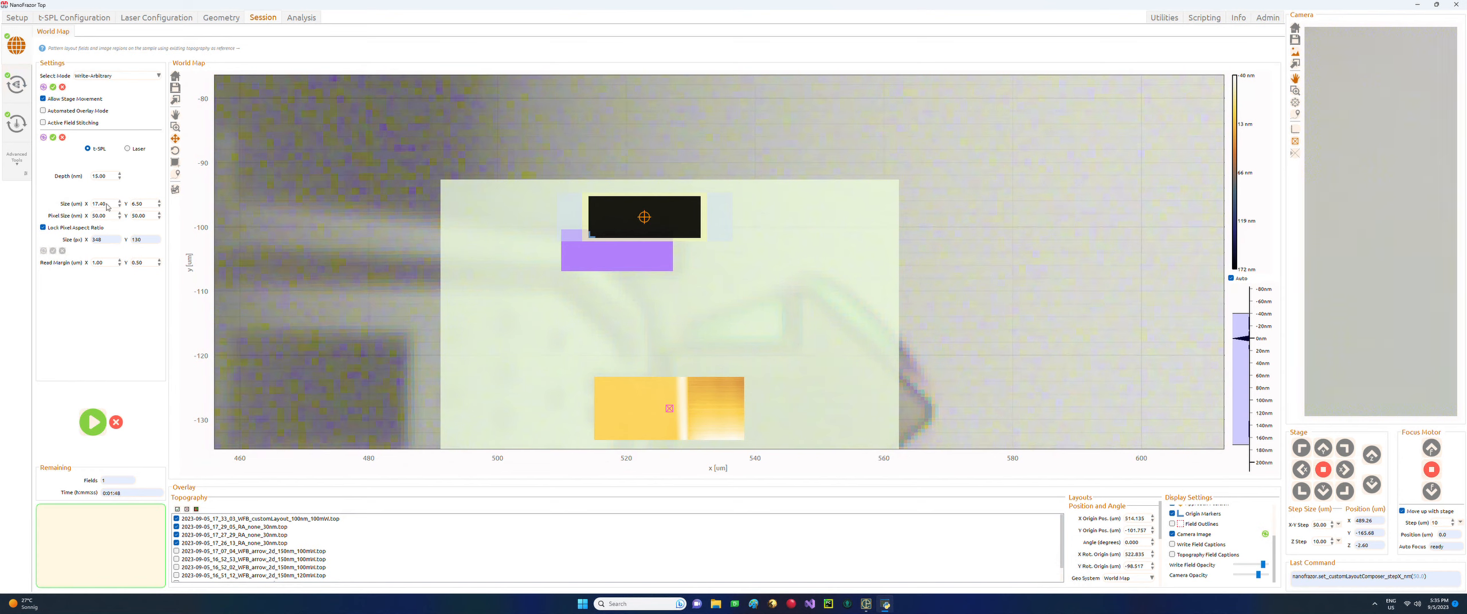
Set Pixel Size X to 30 nm, giving 580 × 217 pixels.
left_click_drag(108, 216, 80, 211)
type("30")
key("Return")
Replace the CLL patterning Pixel Time with a shorter value, typing 2.
left_click(8, 86)
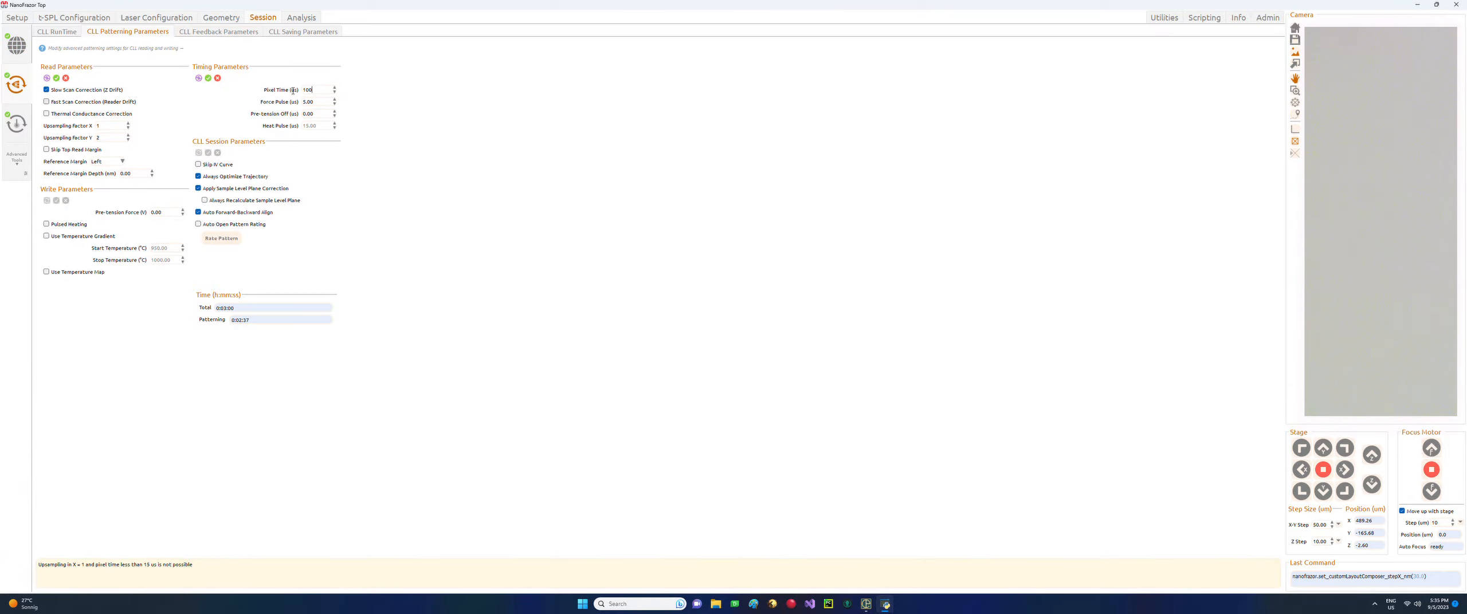
key("ctrl+a")
type("2")
Keep Kalman depth feedback and initialise write forces from Manual Setting (Linear Fit).
left_click(60, 32)
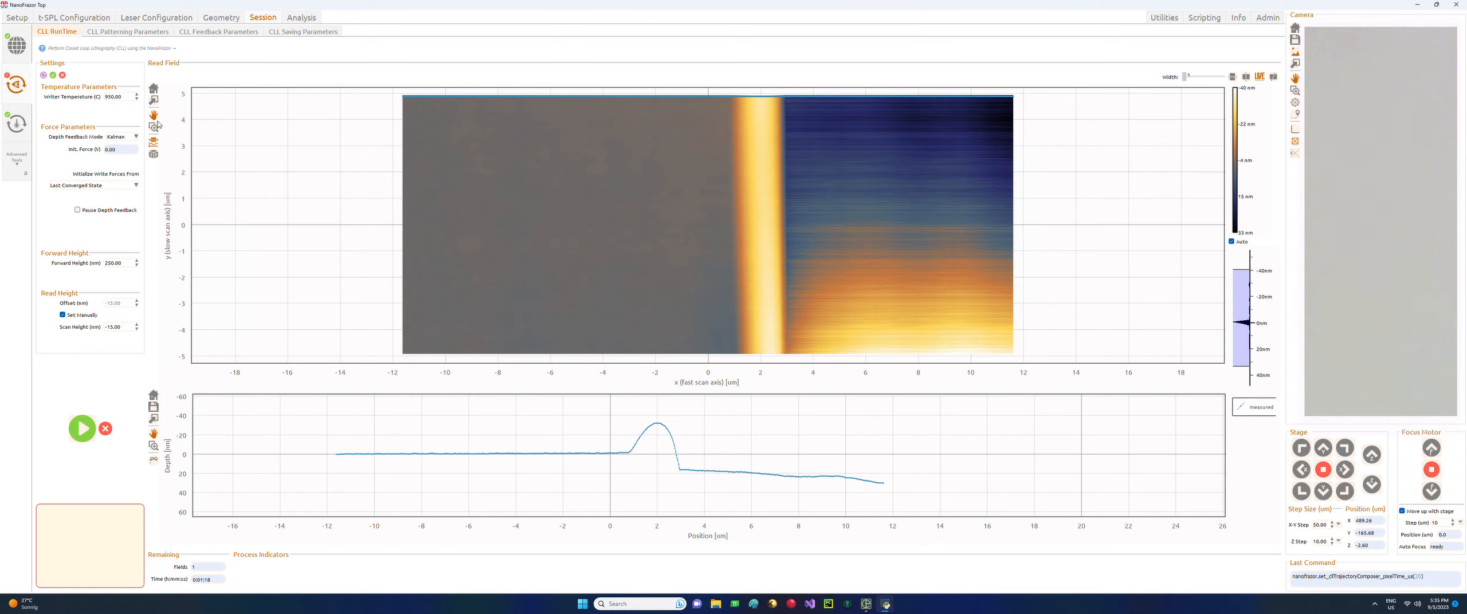
left_click(128, 138)
left_click(128, 159)
key("Tab")
left_click(134, 186)
left_click(121, 202)
Set Init. Force to 3.5 and Forward Height to 275 nm, then return to the world map.
left_click_drag(121, 151, 102, 154)
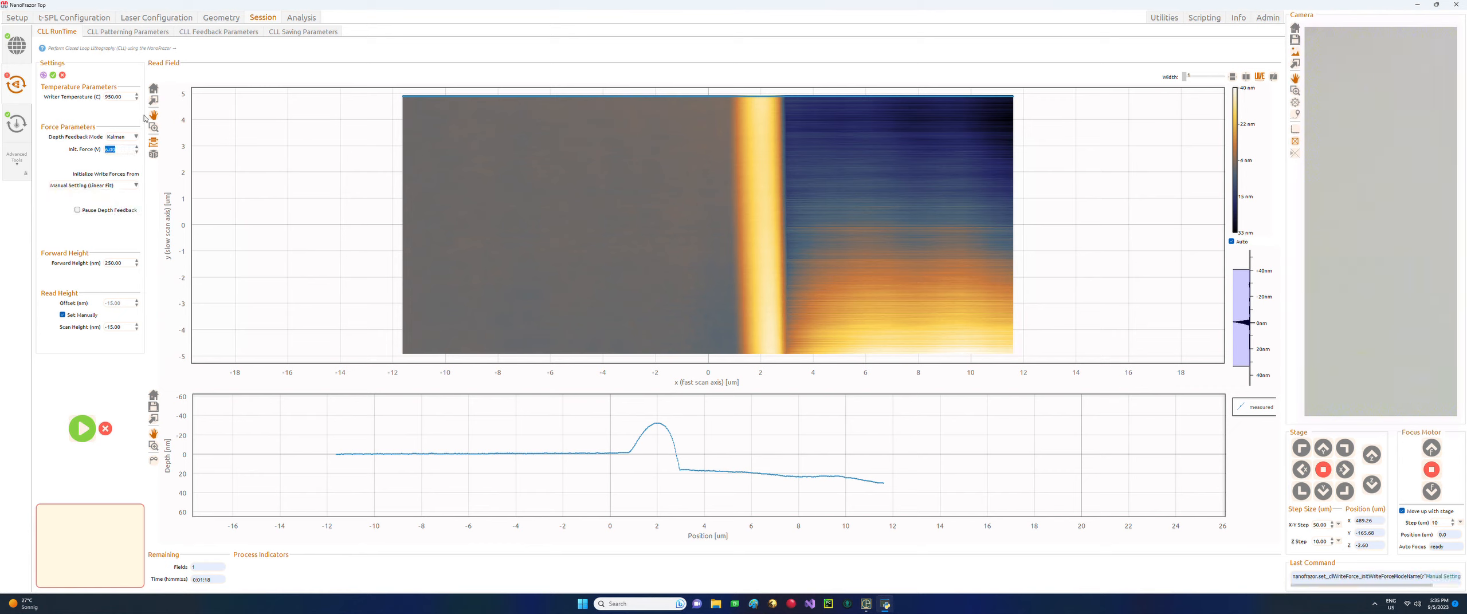
type("3.5")
key("Return")
left_click_drag(131, 267, 104, 264)
type("275")
key("Return")
left_click(16, 45)
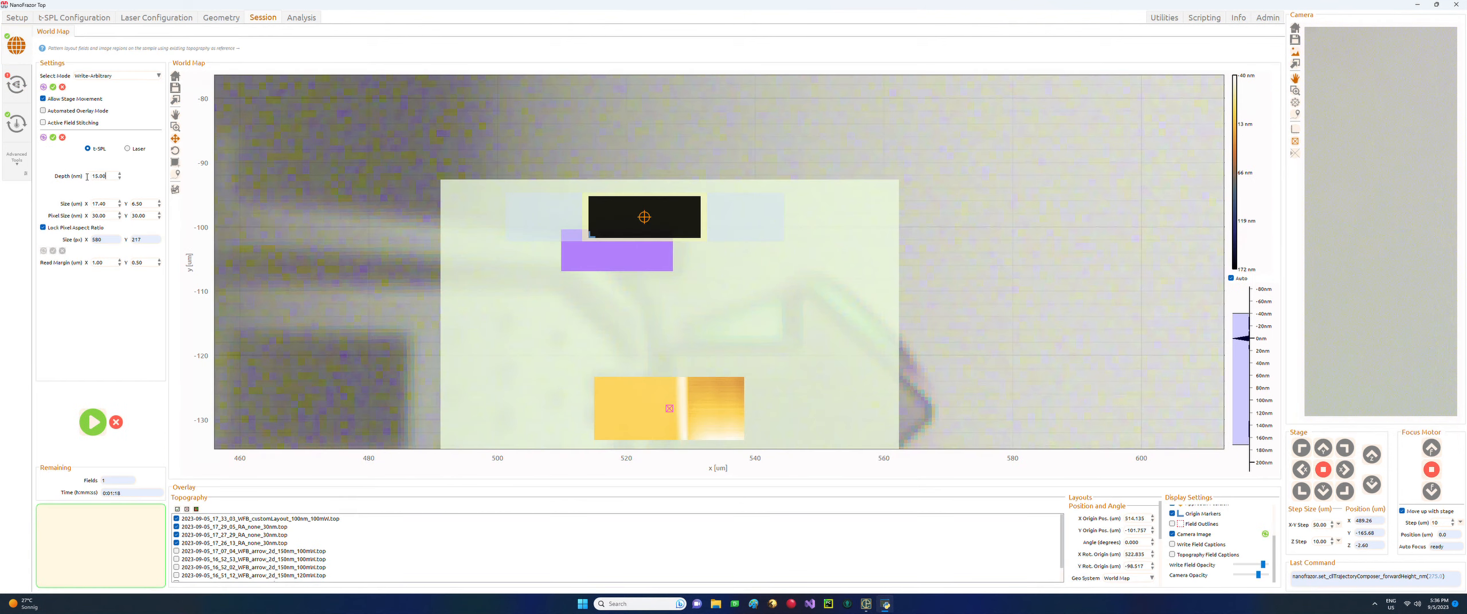
Set the write Depth to 35 nm and start the world-map write run.
double_click(87, 177)
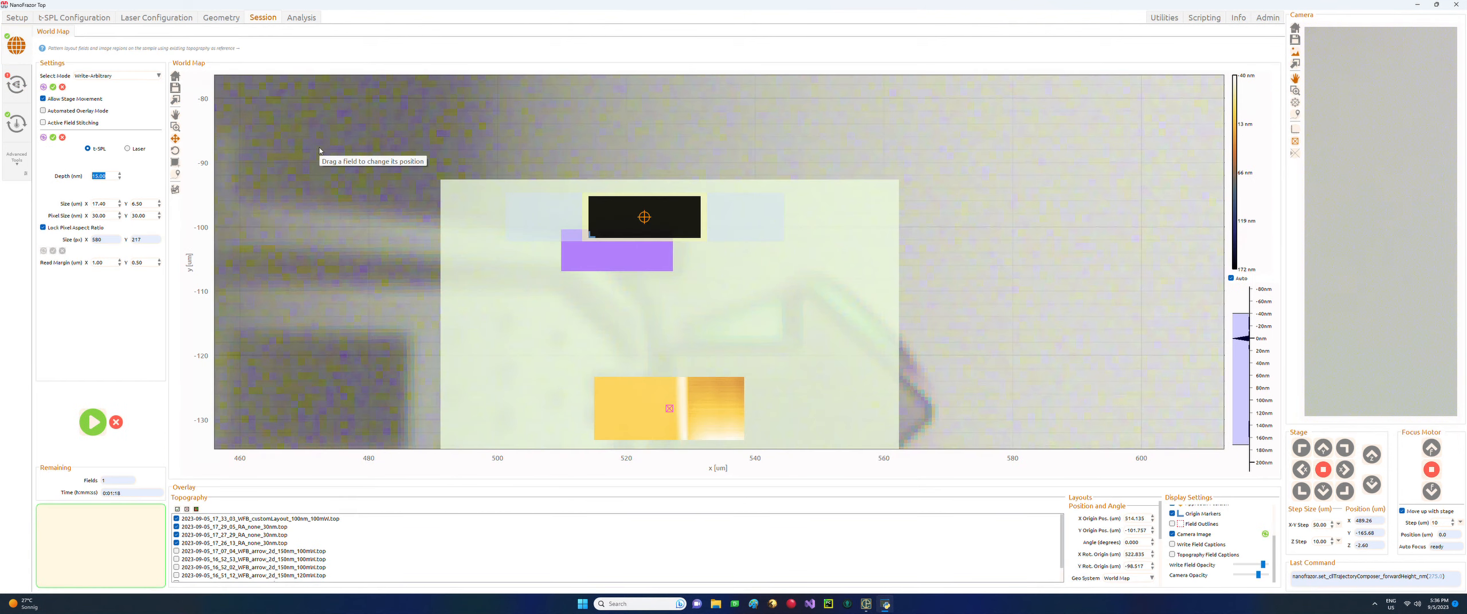
type("35")
key("Return")
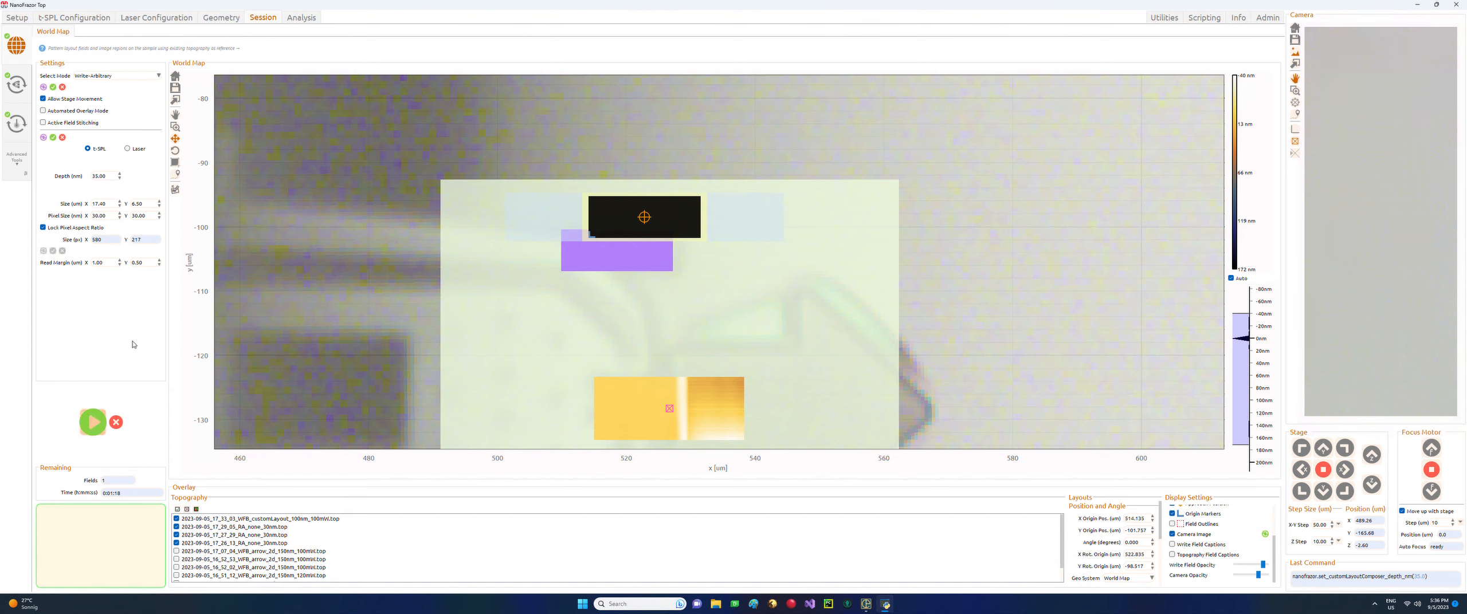
left_click(93, 425)
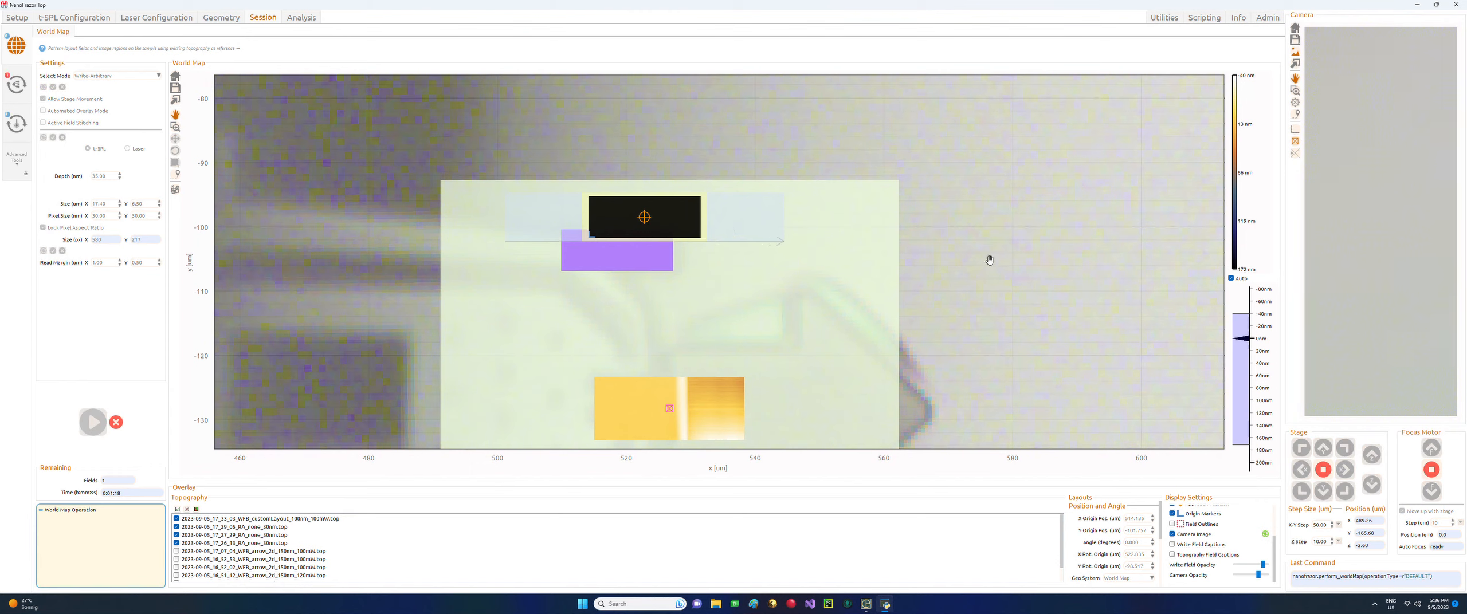
Inspect the first written rows of the new field in the CLL RunTime read field.
left_click(17, 83)
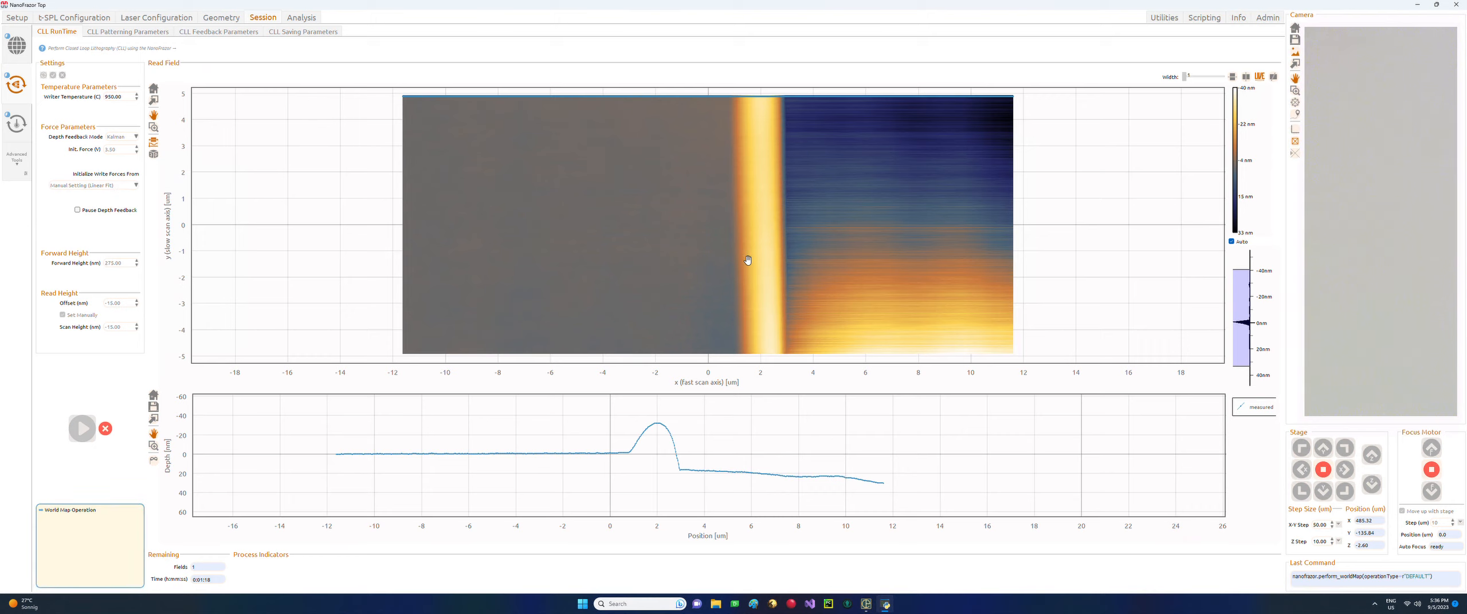
scroll(747, 256, "down", 2)
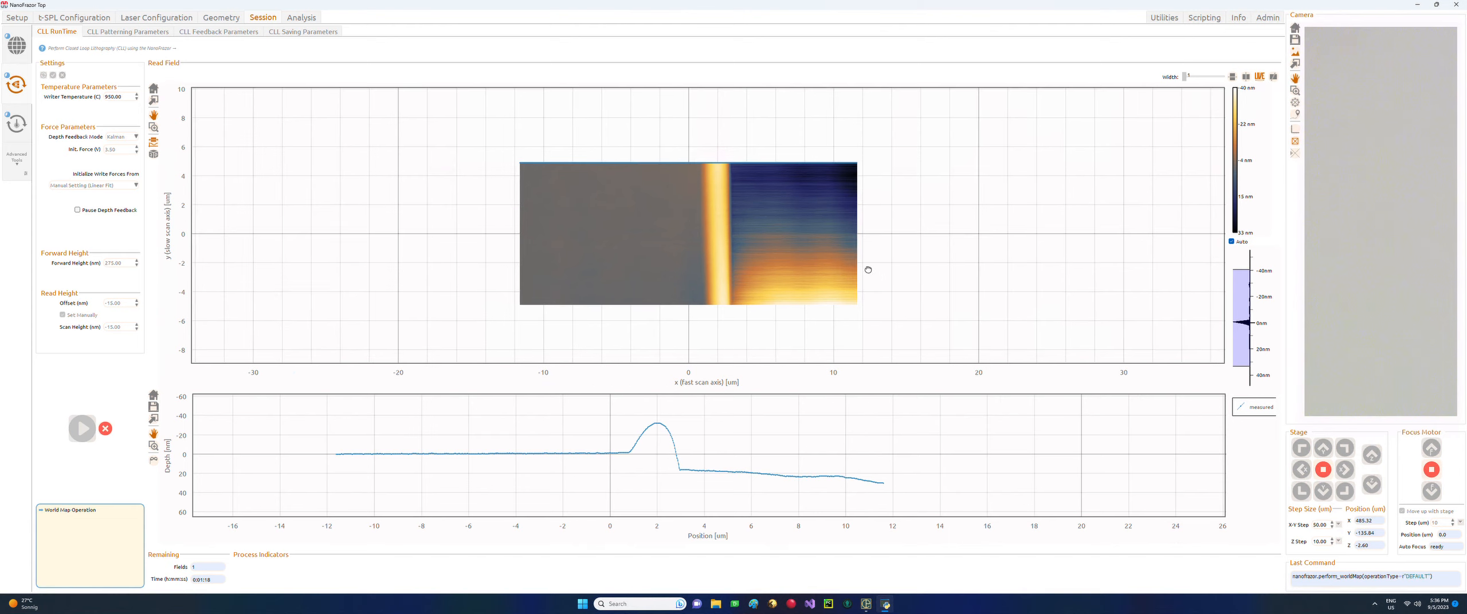
scroll(865, 272, "up", 2)
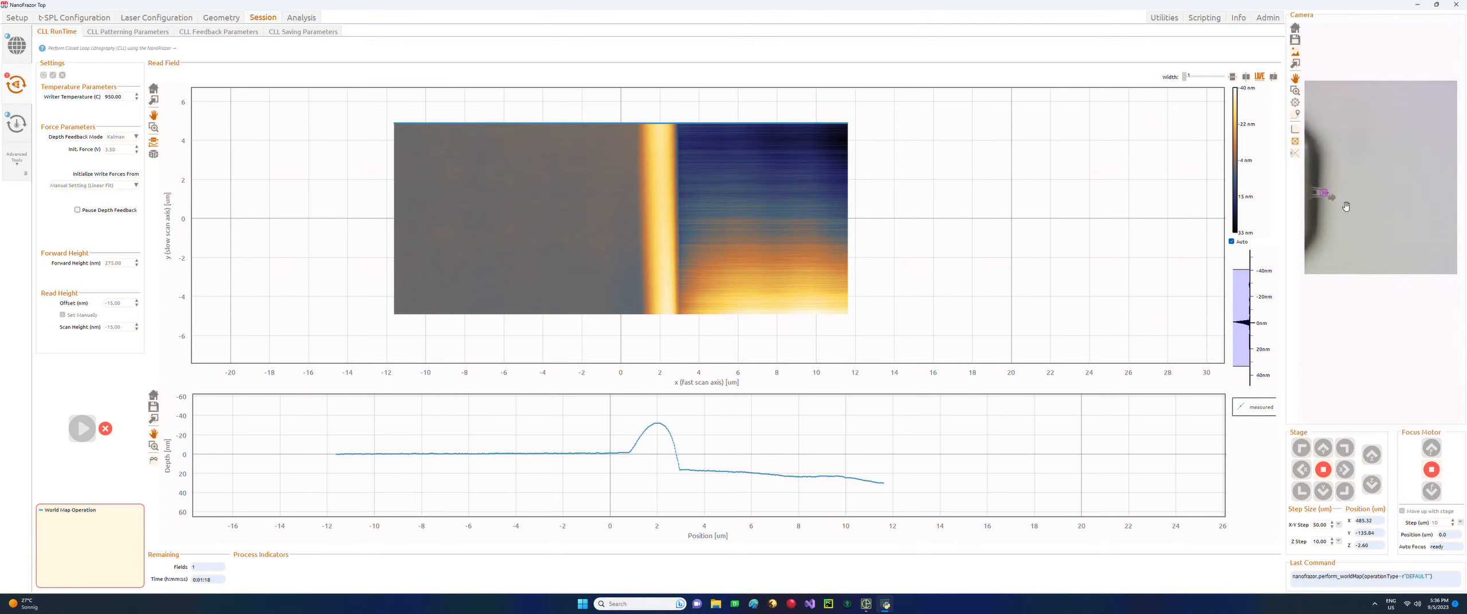
Zoom the camera image onto the cantilever tip, then bring up the World Map of write fields.
scroll(1343, 206, "up", 2)
left_click_drag(1343, 207, 1423, 246)
scroll(1402, 240, "up", 3)
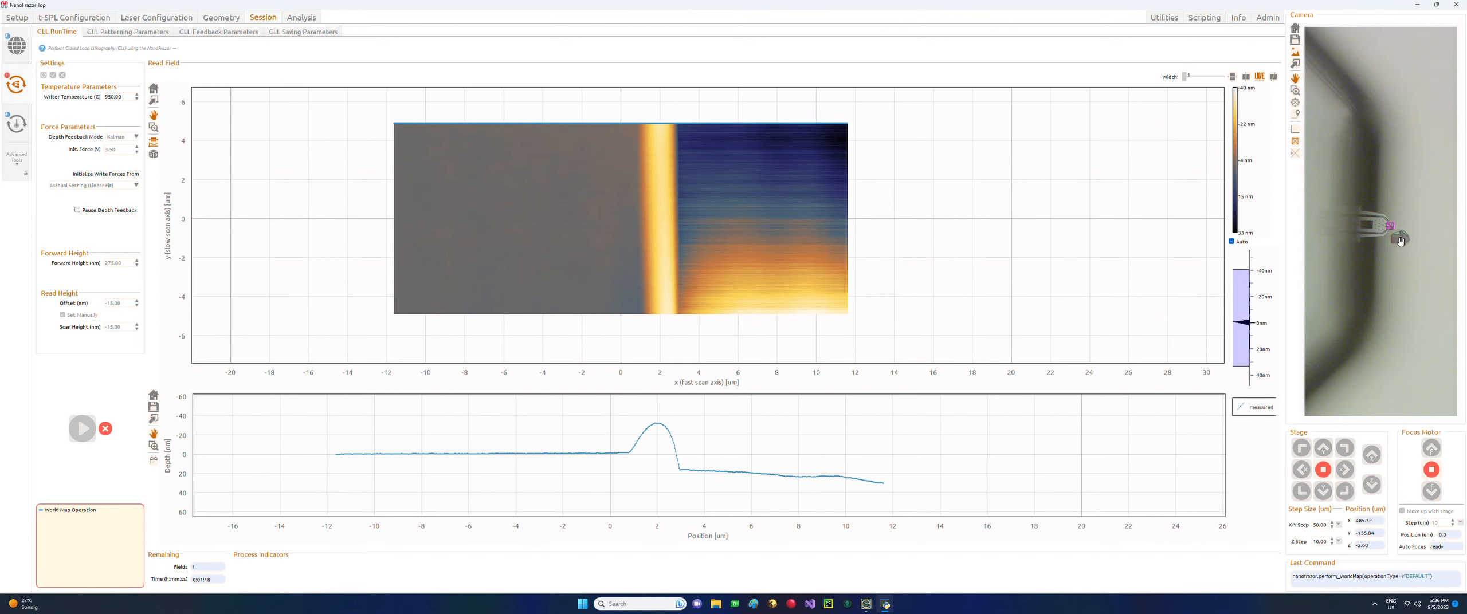
scroll(1401, 245, "up", 2)
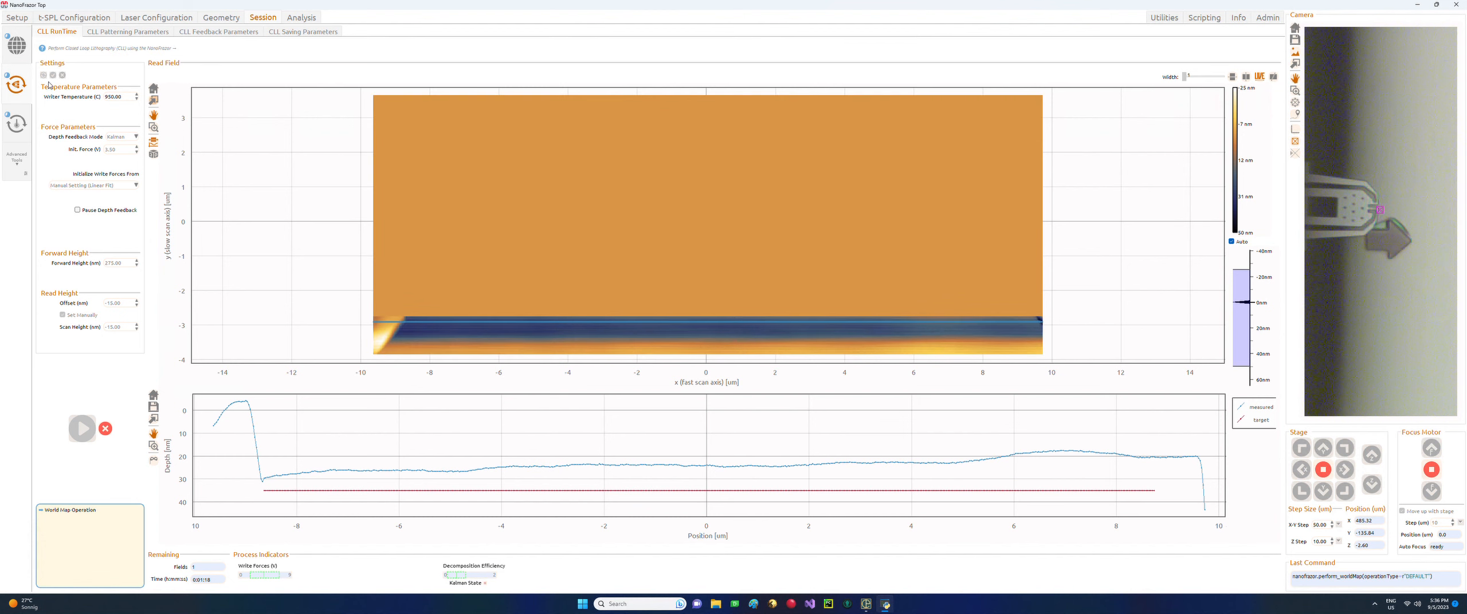
left_click(21, 53)
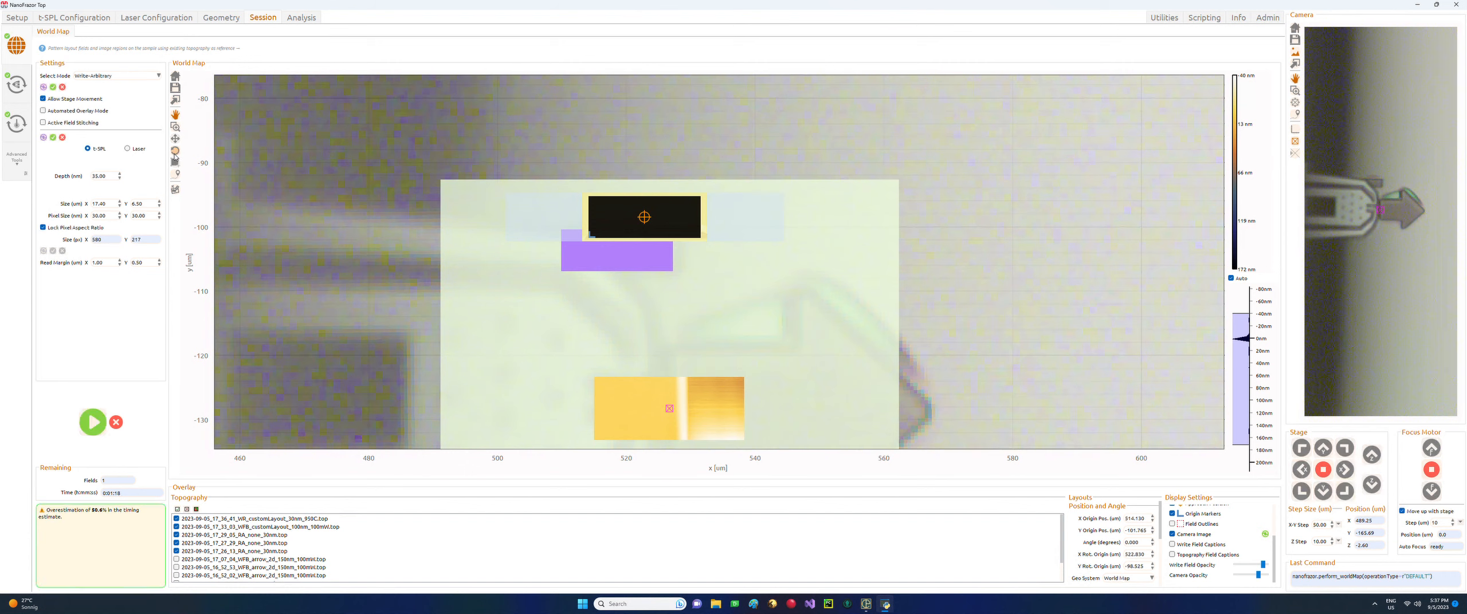
Move the write field right onto an unwritten area of the World Map and start writing it.
left_click(175, 138)
left_click_drag(673, 225, 967, 221)
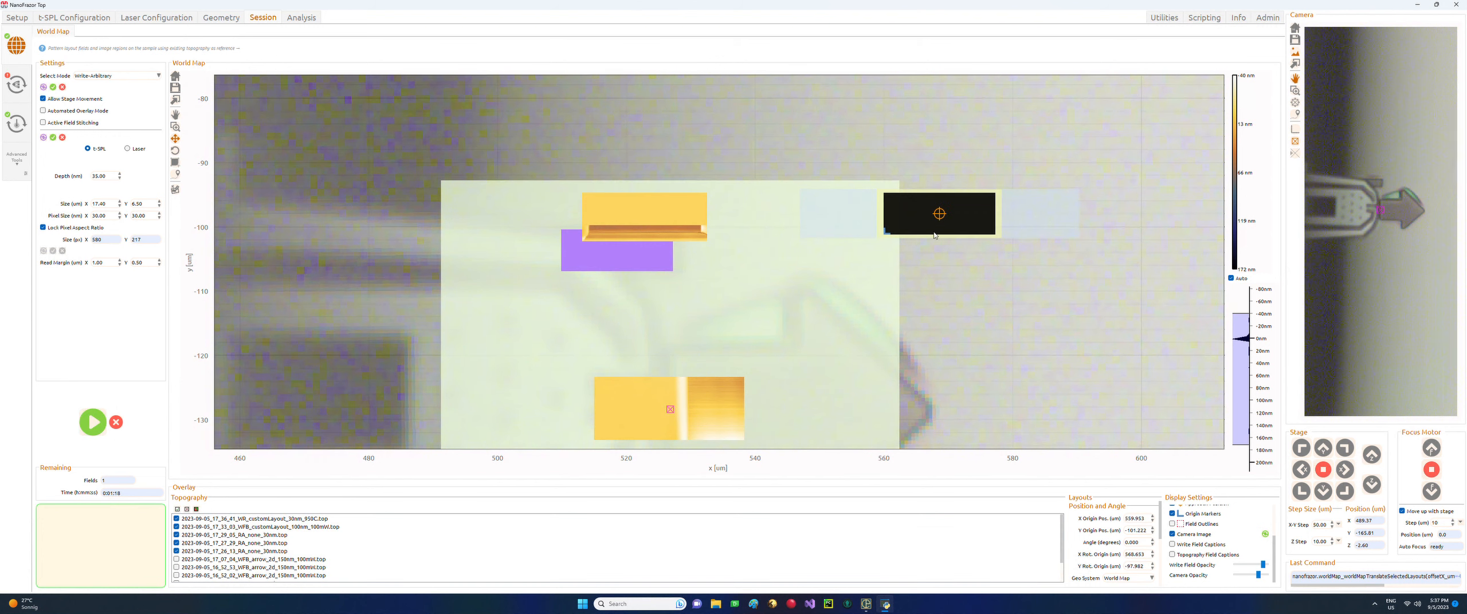
left_click(95, 428)
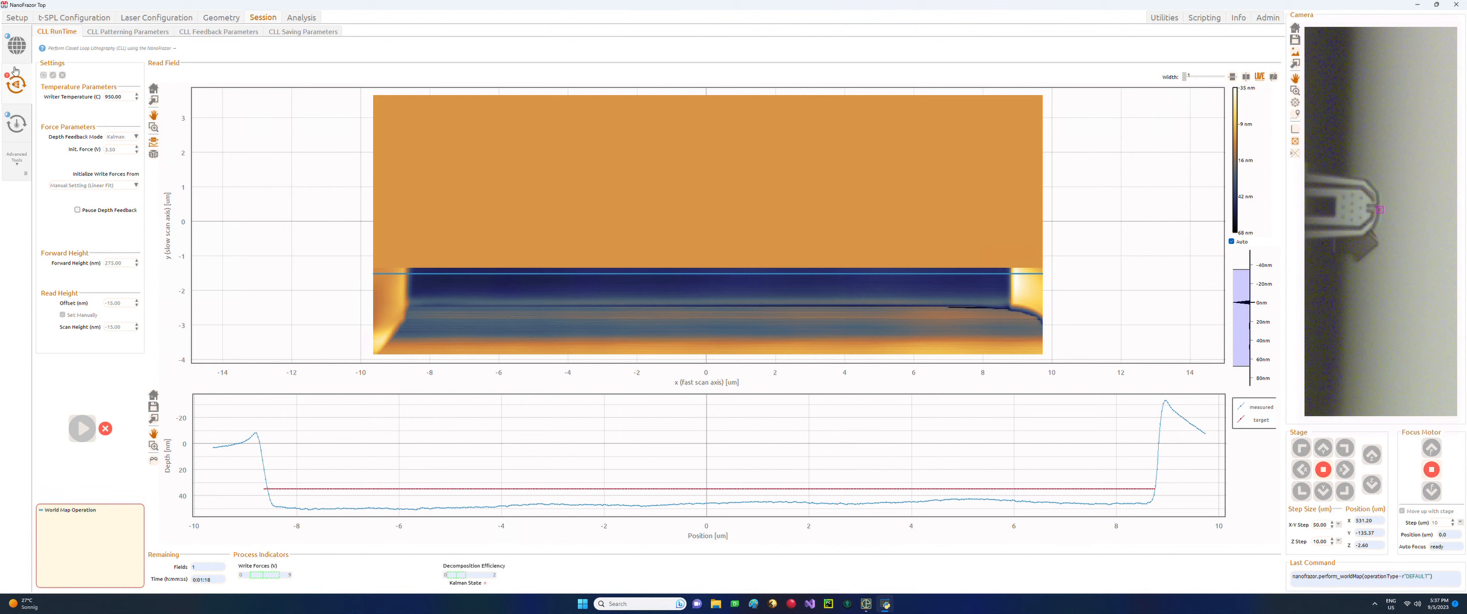
Review the Approach Piezo tip-height history plot, then return to the CLL RunTime read field.
left_click(16, 159)
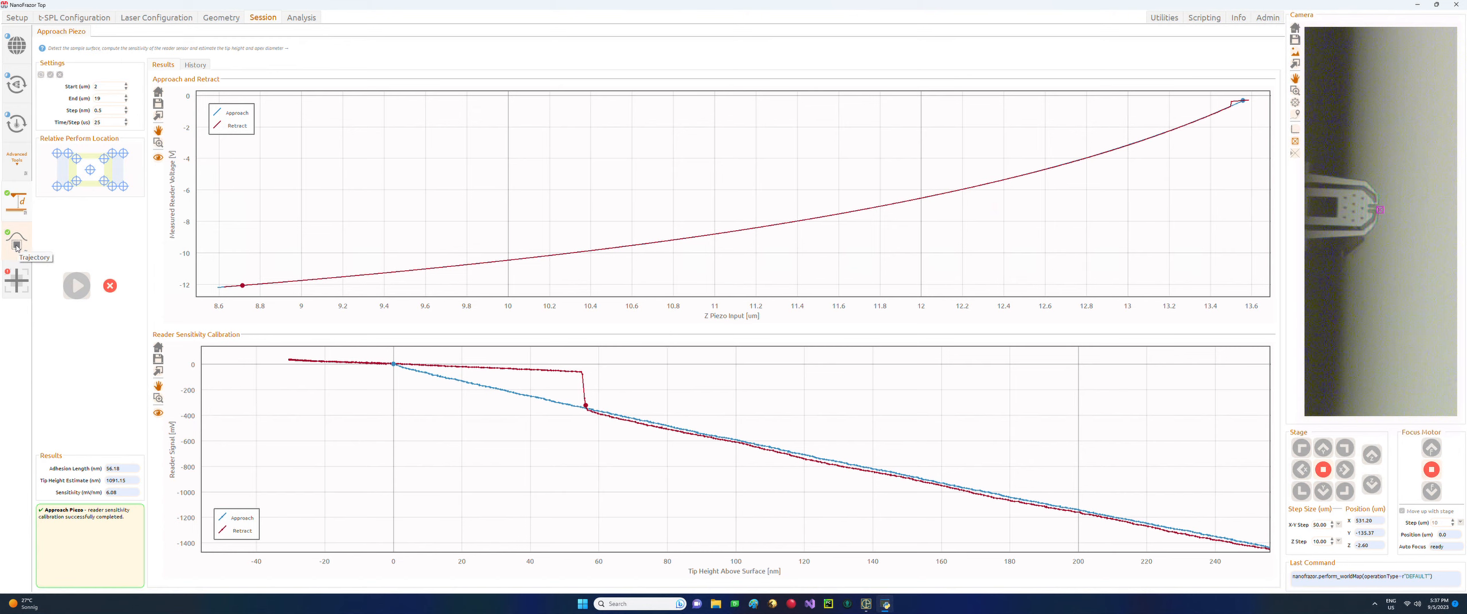
left_click(192, 65)
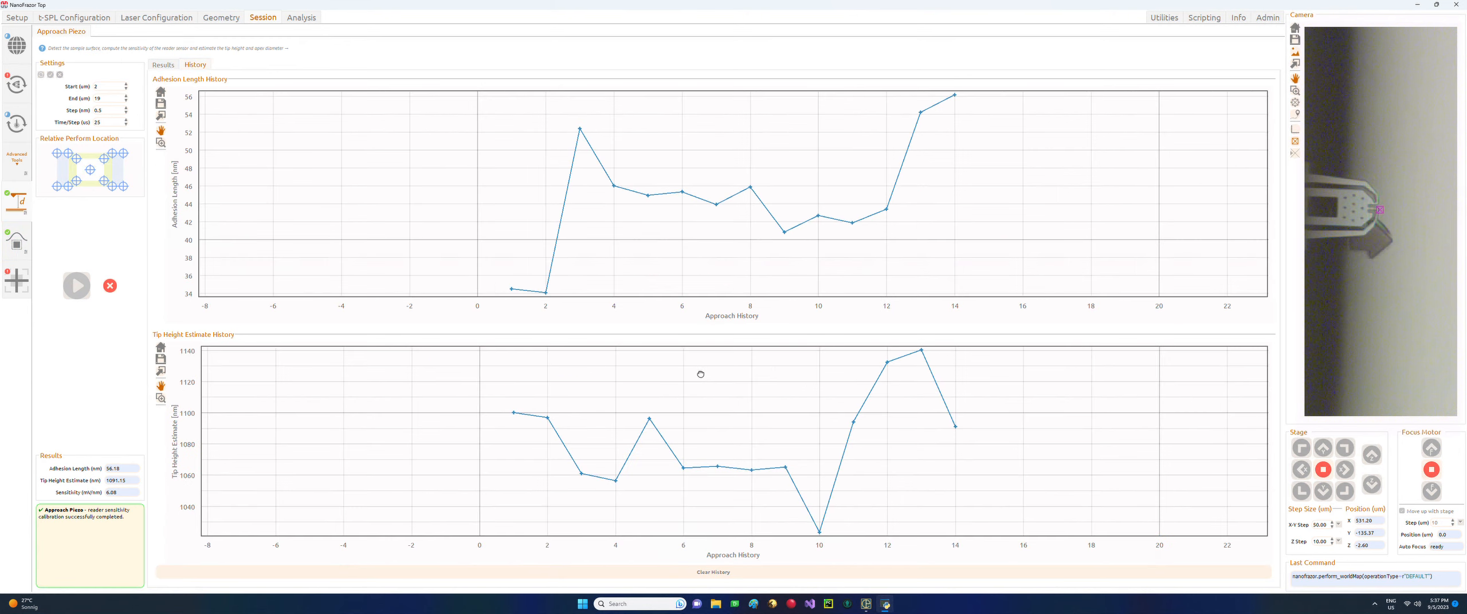
left_click_drag(712, 374, 634, 387)
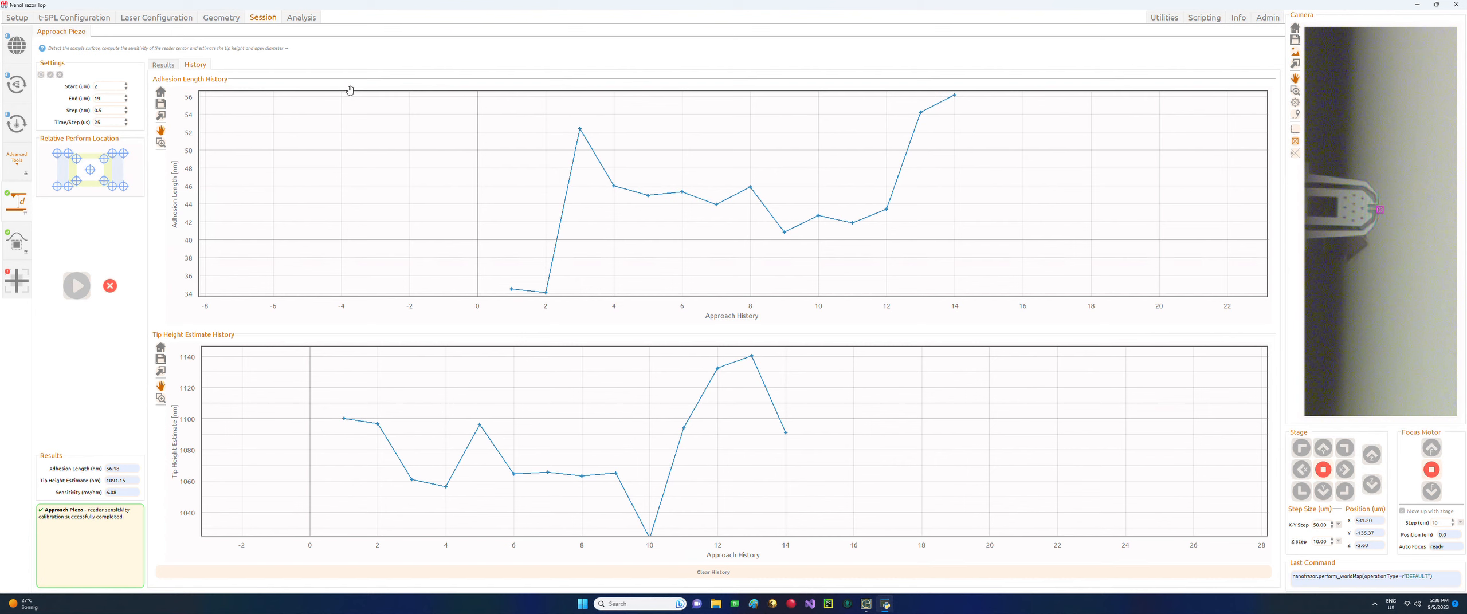
left_click(16, 84)
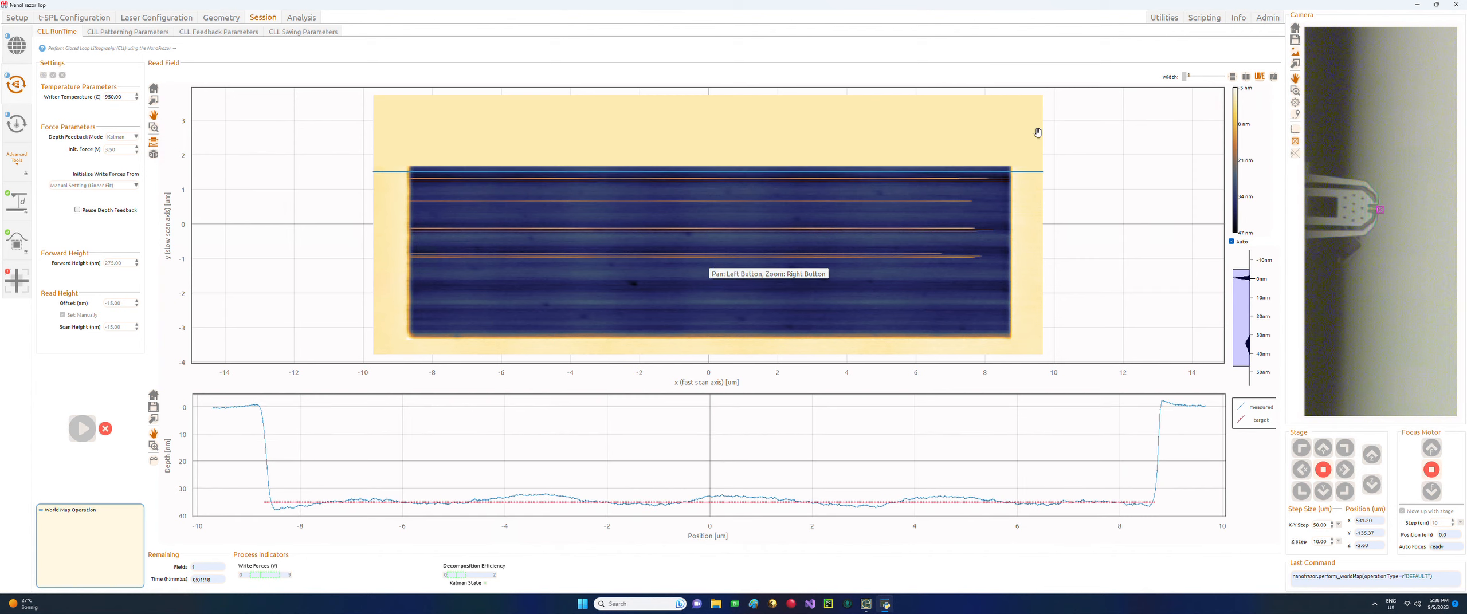
Take a depth profile across the field at Row 178 (about y −1.1 µm), then go to Analysis.
scroll(712, 265, "down", 1)
left_click(1233, 78)
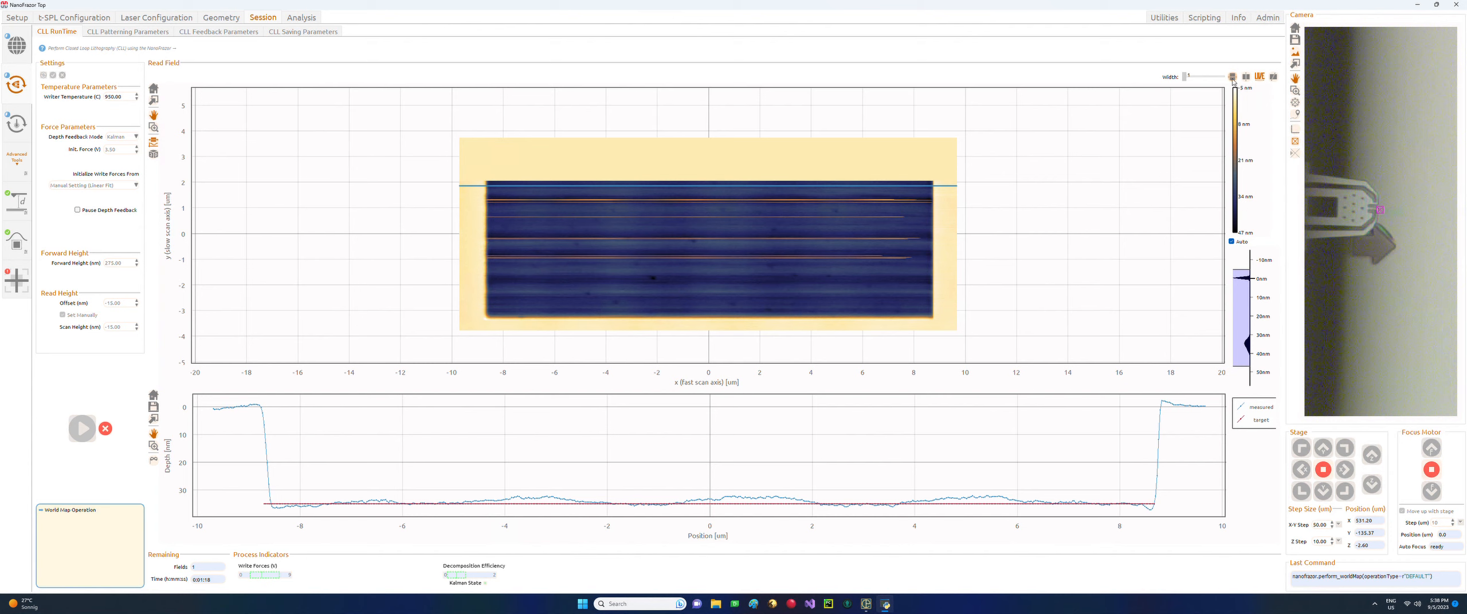
left_click_drag(709, 186, 701, 262)
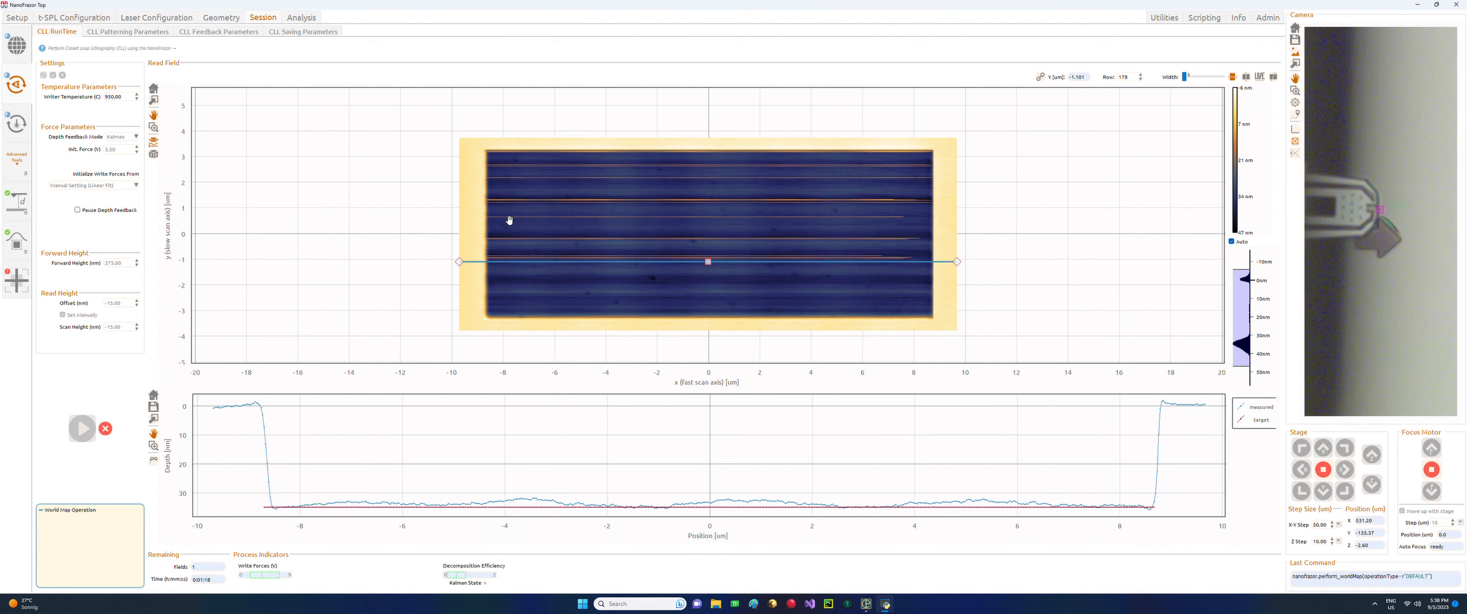
scroll(507, 218, "up", 2)
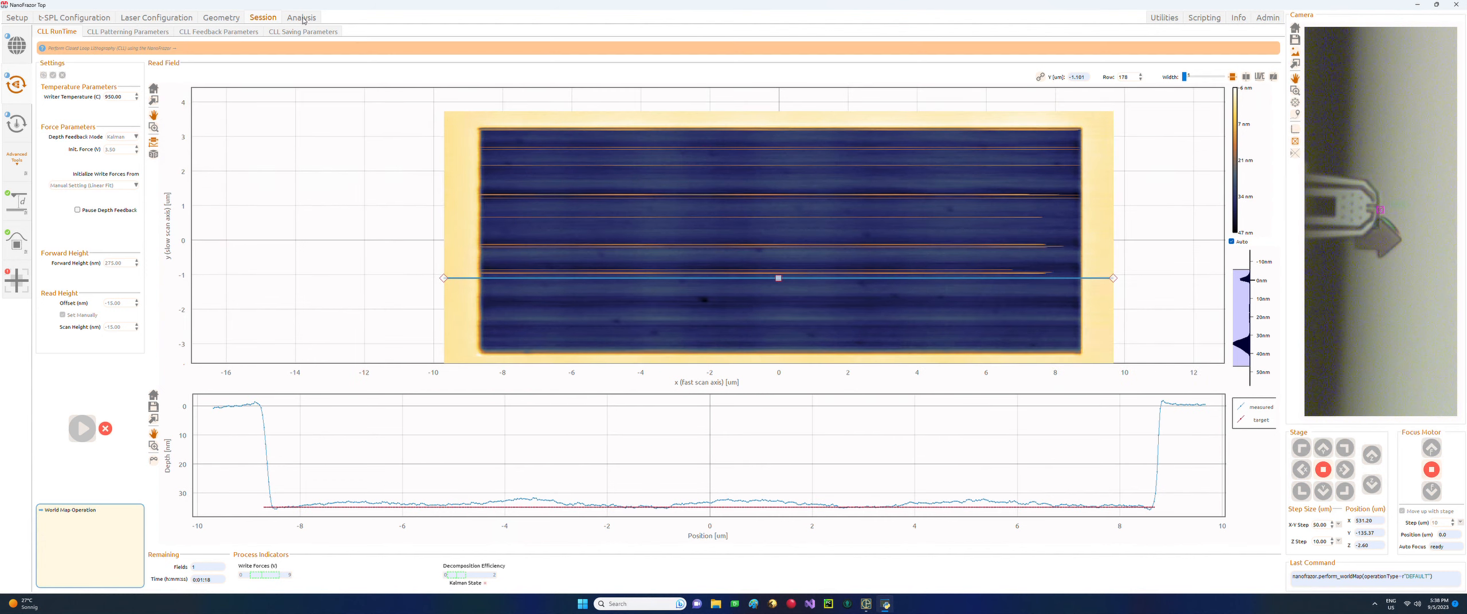
left_click(306, 21)
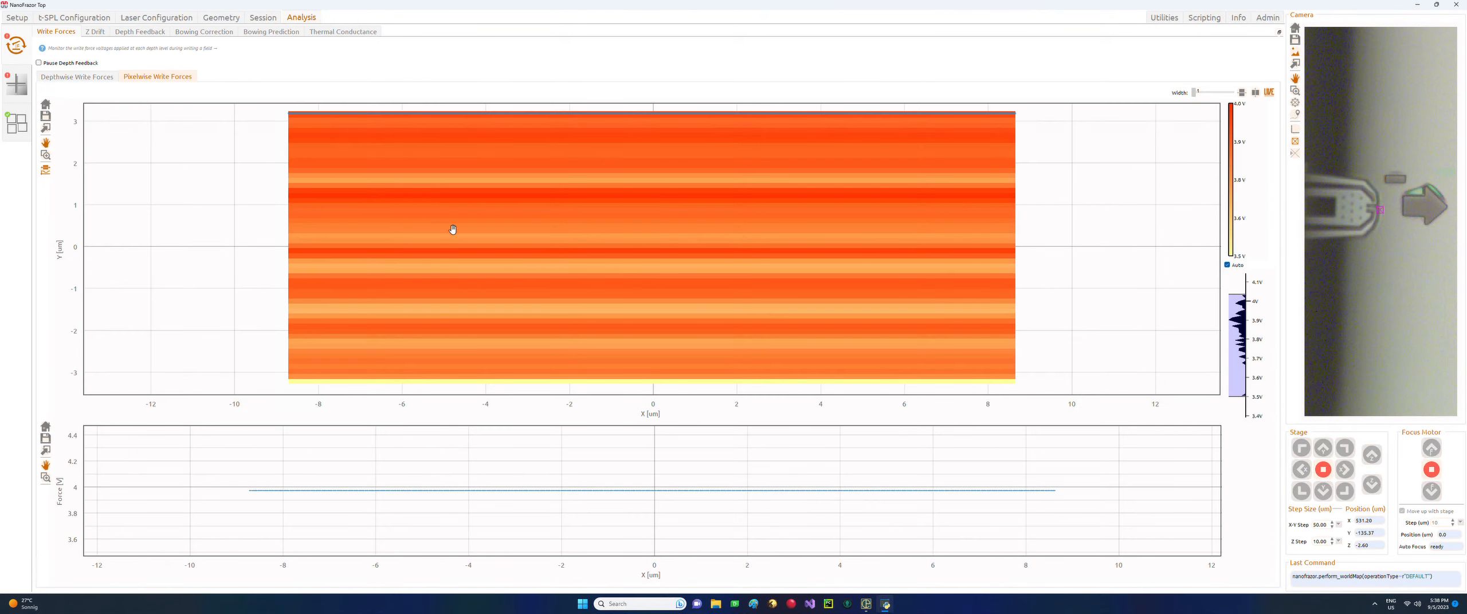
View the Bowing Prediction and Bowing Correction maps.
scroll(490, 227, "down", 2)
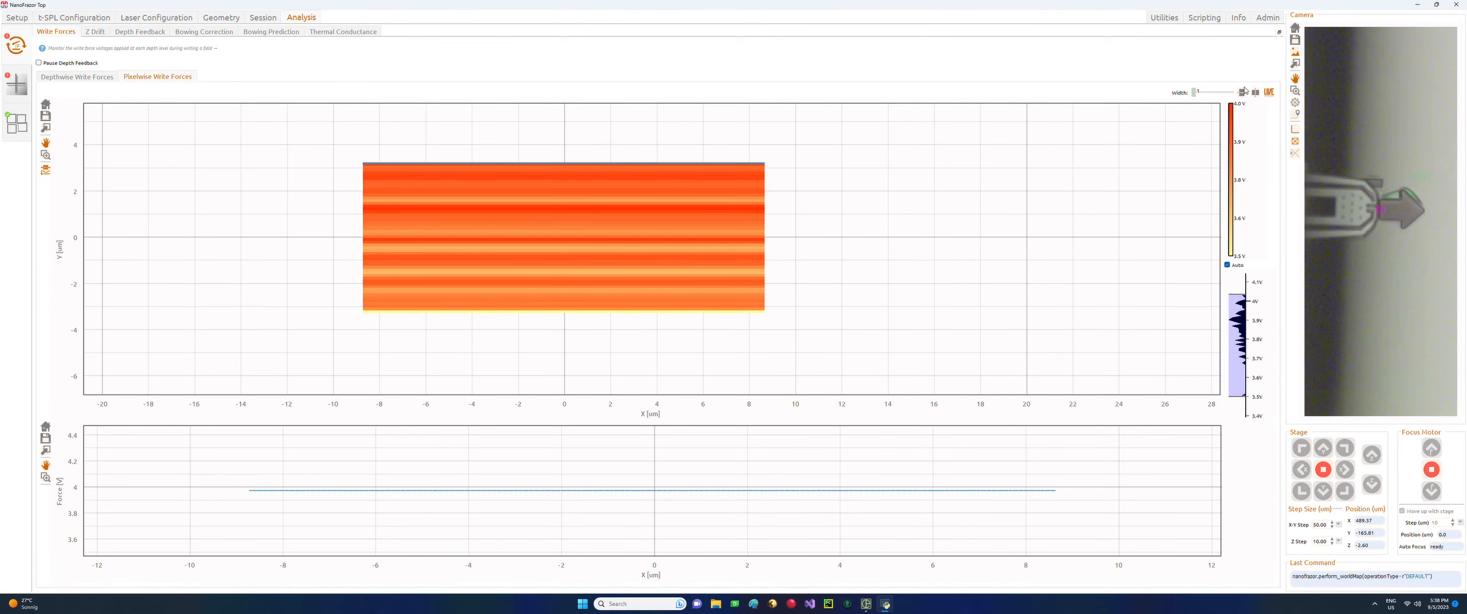
left_click(274, 33)
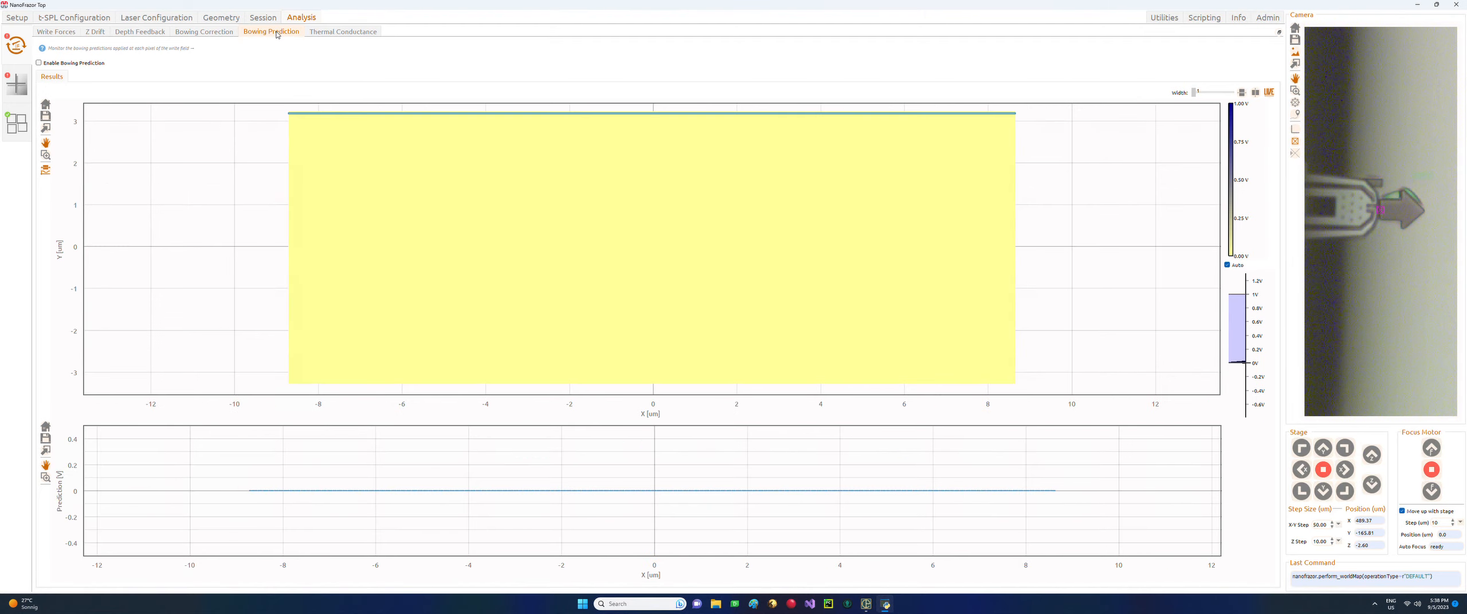
left_click(203, 31)
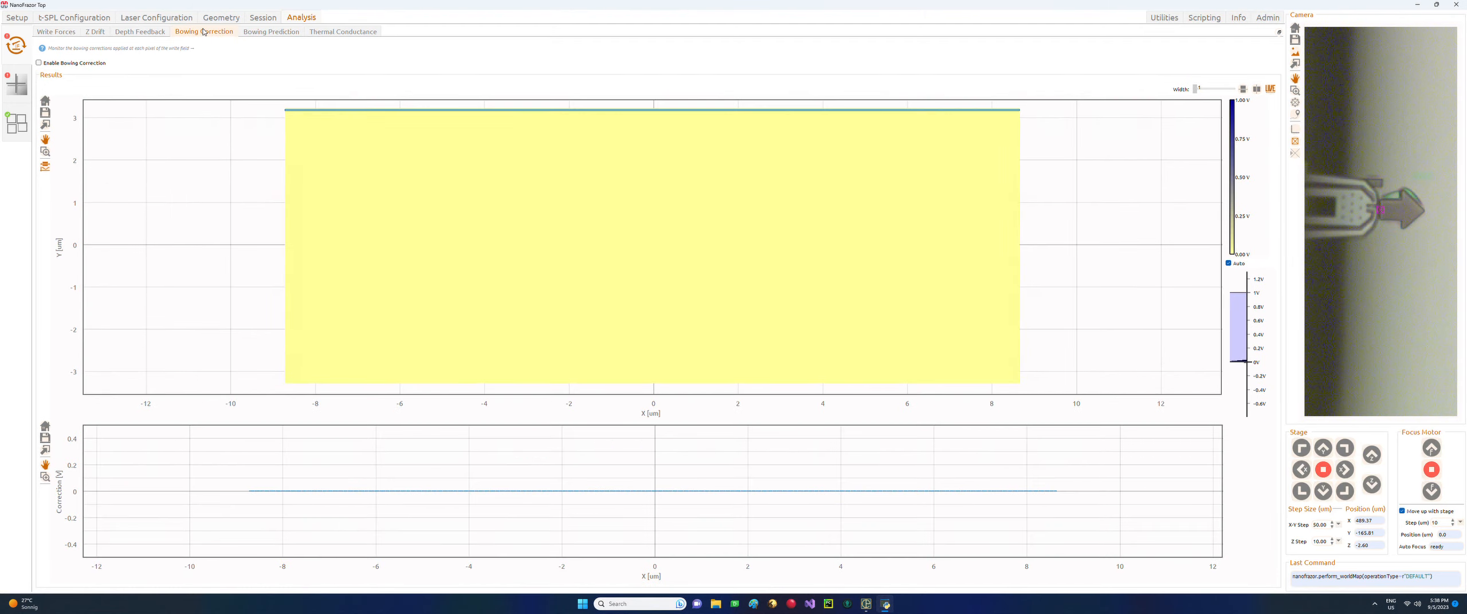
Move the Session depth profile line down to about y −2.3 µm.
left_click(255, 18)
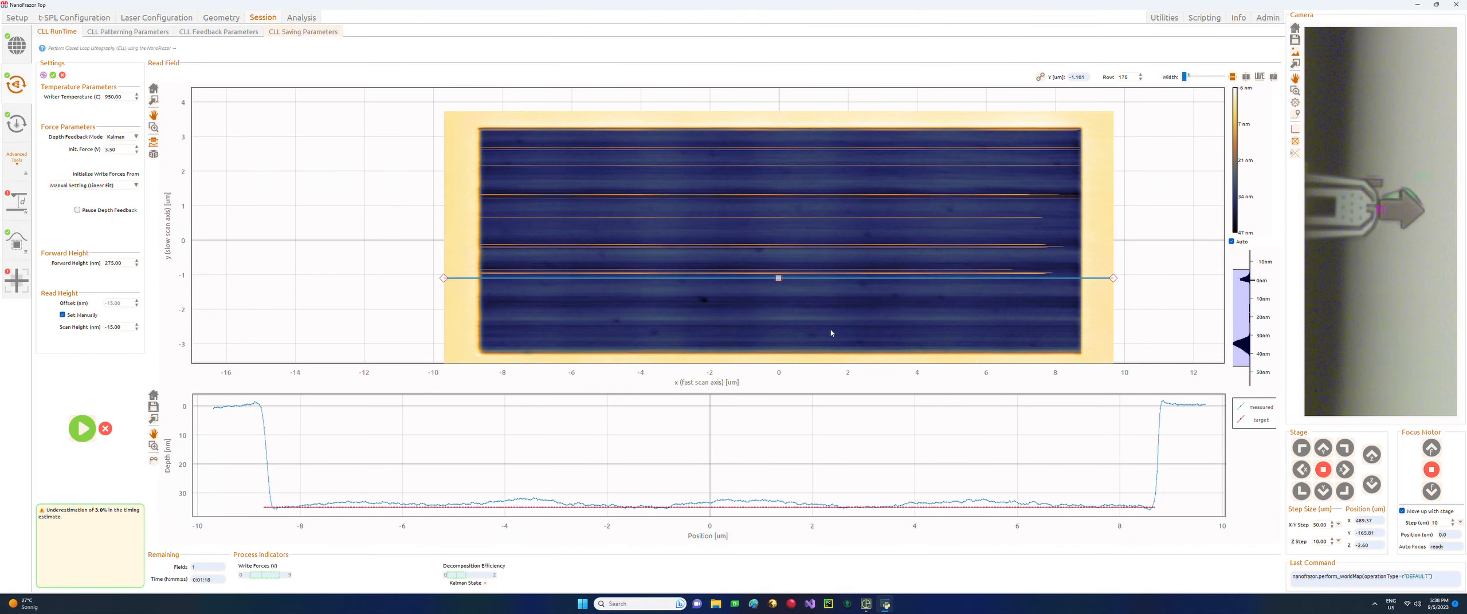
left_click_drag(778, 279, 778, 300)
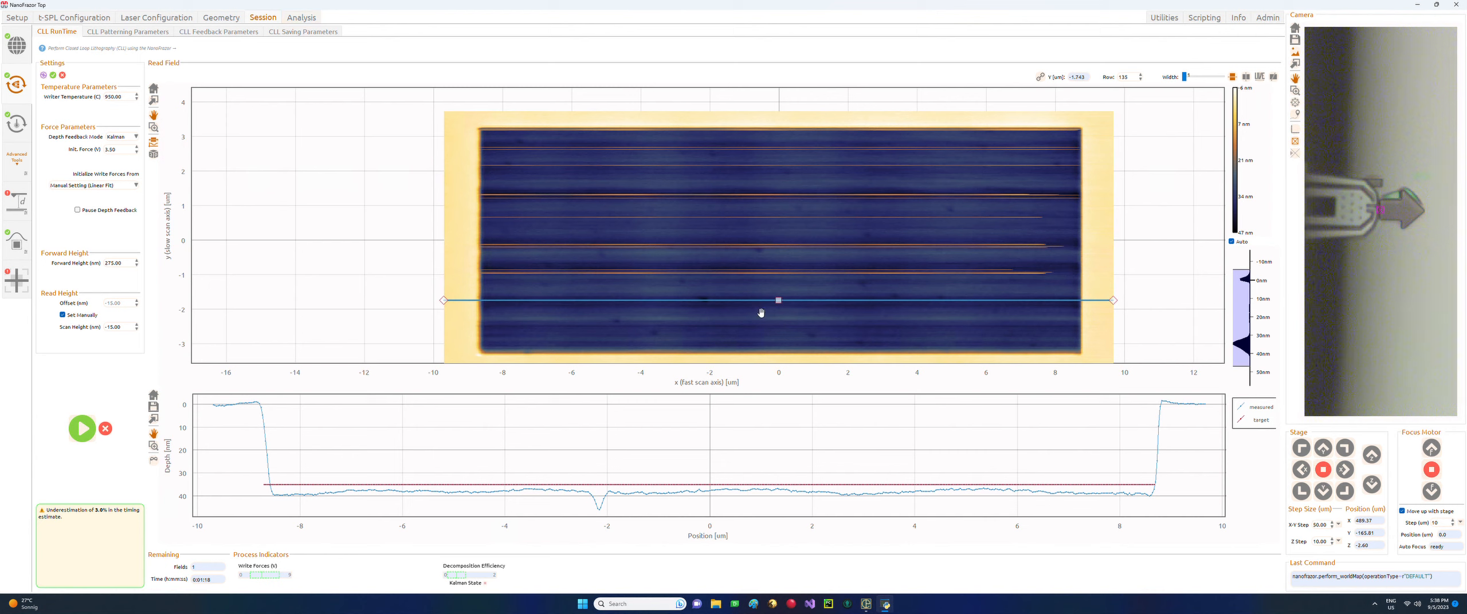
left_click_drag(778, 300, 779, 327)
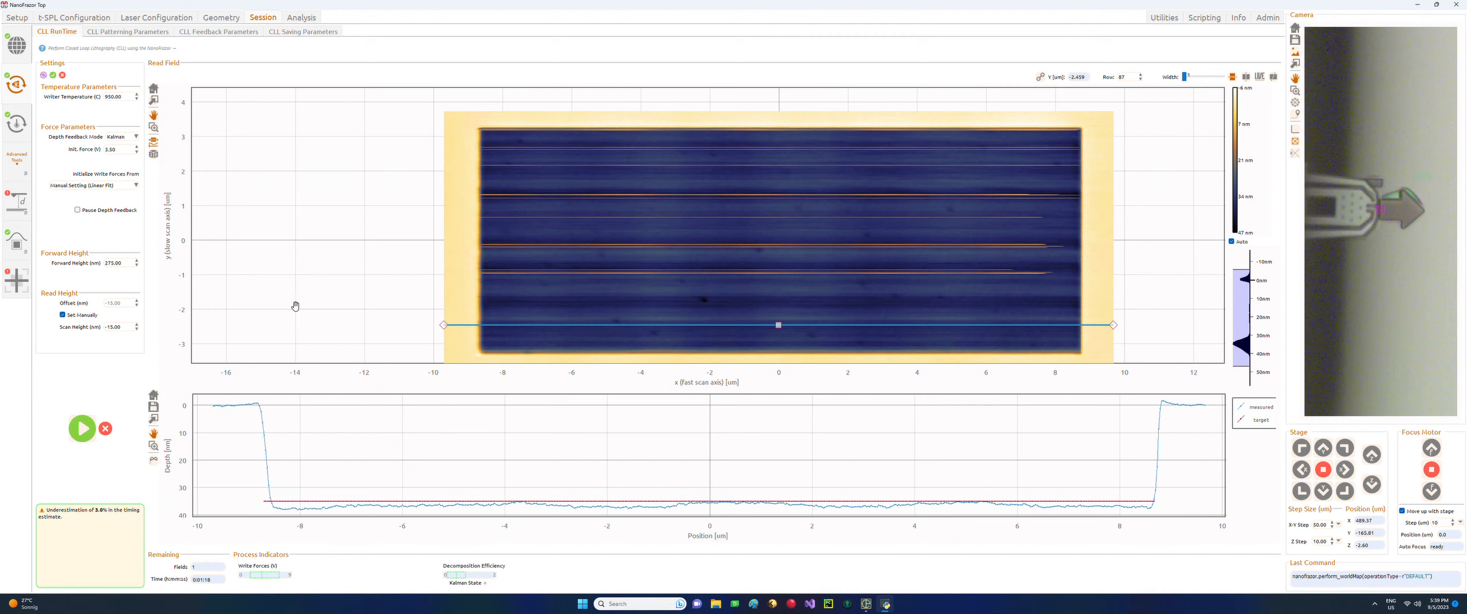
Profile the Write Forces map at Row 29 (y −2.393 µm), showing about 3.75 force.
left_click(300, 17)
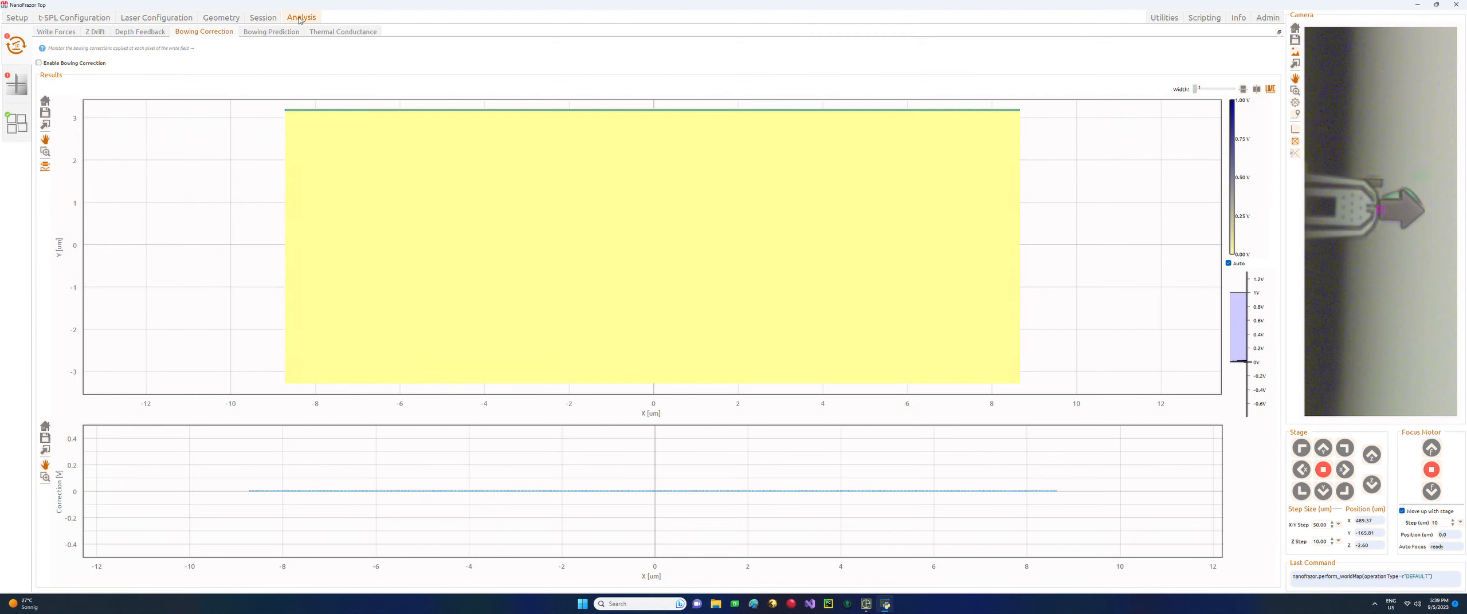
left_click(55, 31)
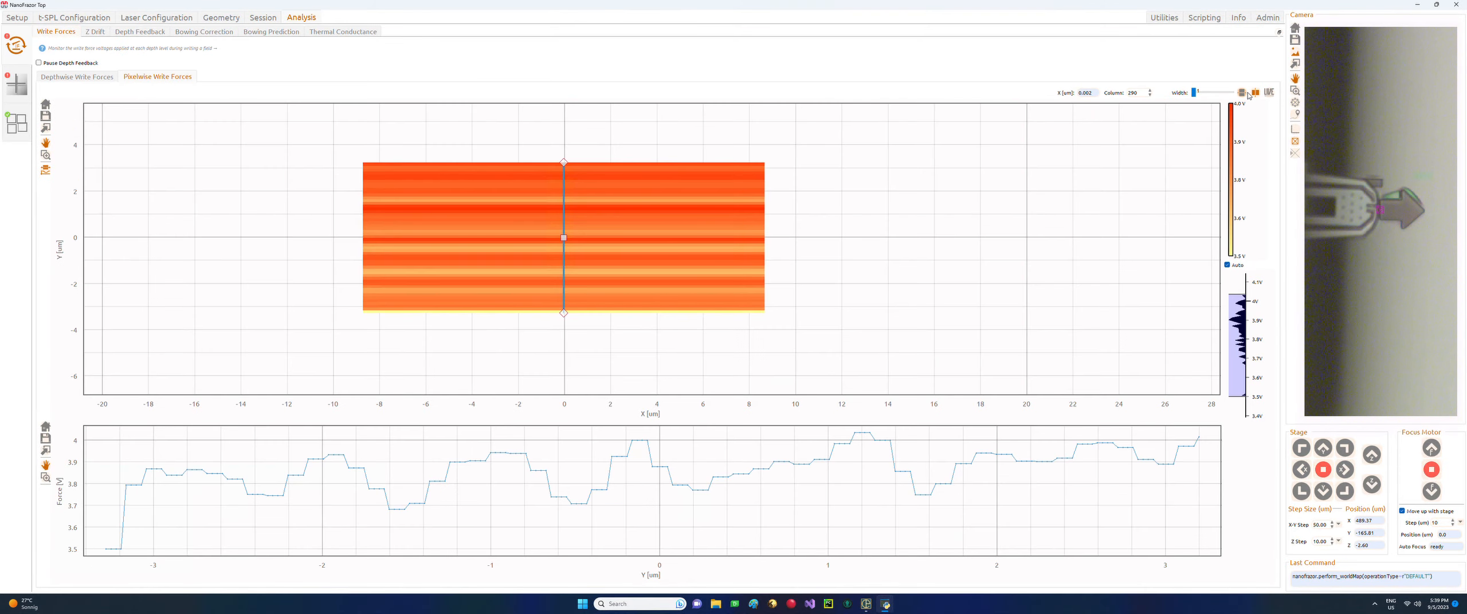
left_click_drag(563, 240, 567, 307)
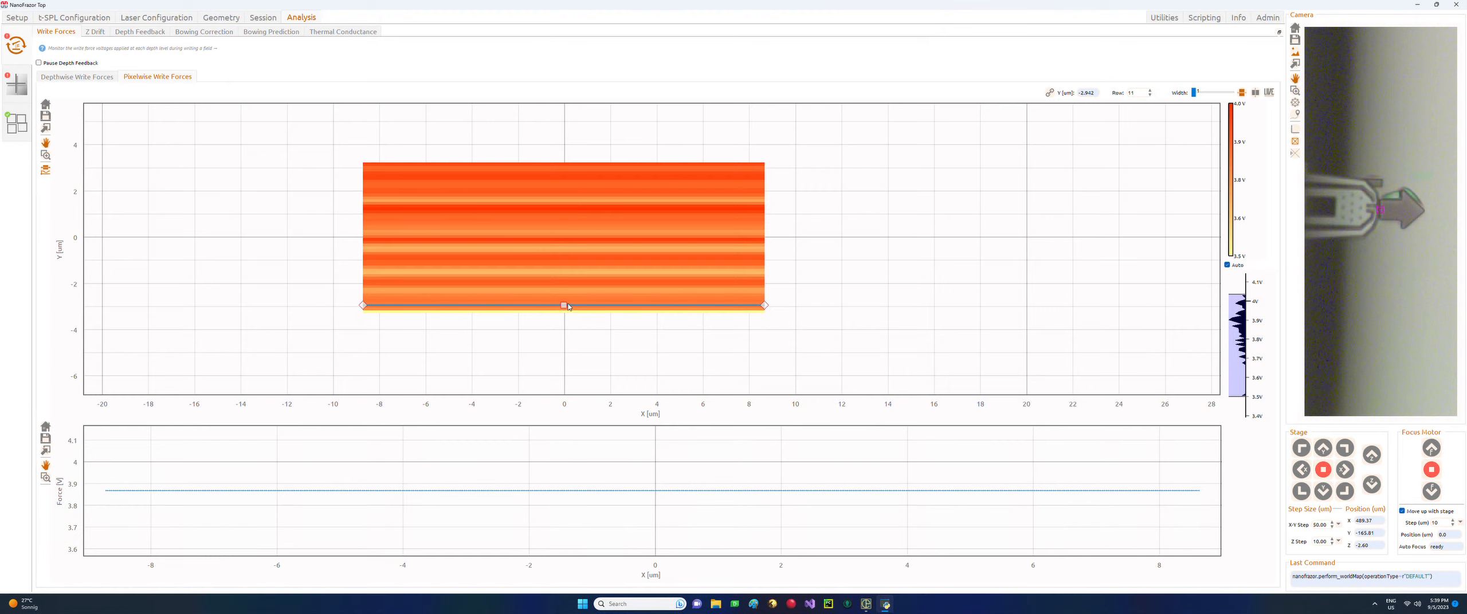
scroll(530, 327, "up", 2)
left_click_drag(585, 300, 579, 278)
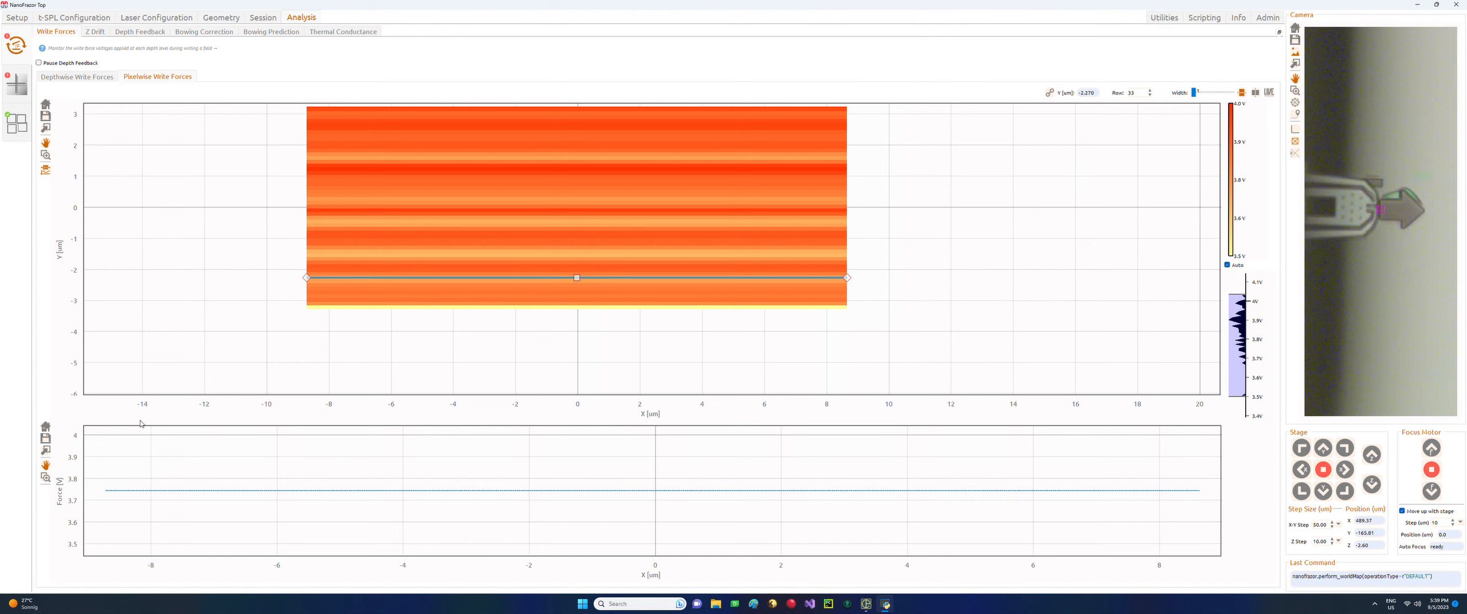
Set the initial write force to 3.75, step the stage to a fresh spot, and write a new field.
left_click(261, 18)
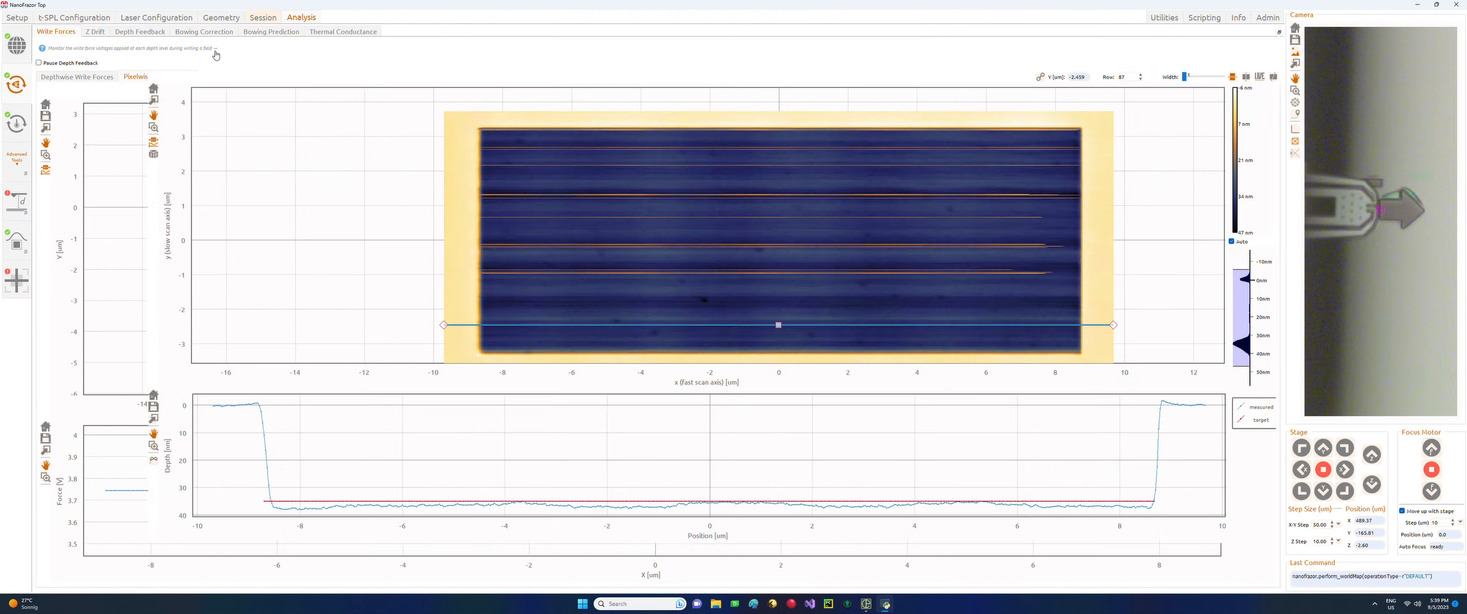
left_click_drag(113, 152, 106, 152)
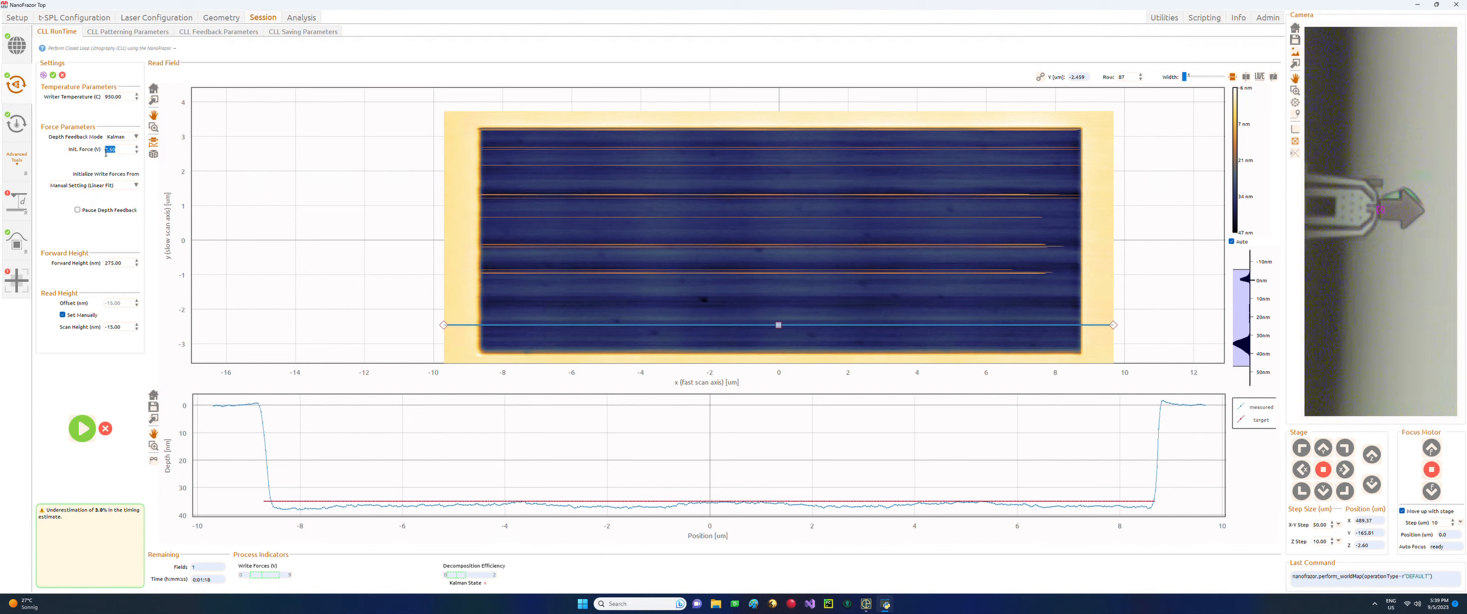
type("3.45")
key("Return")
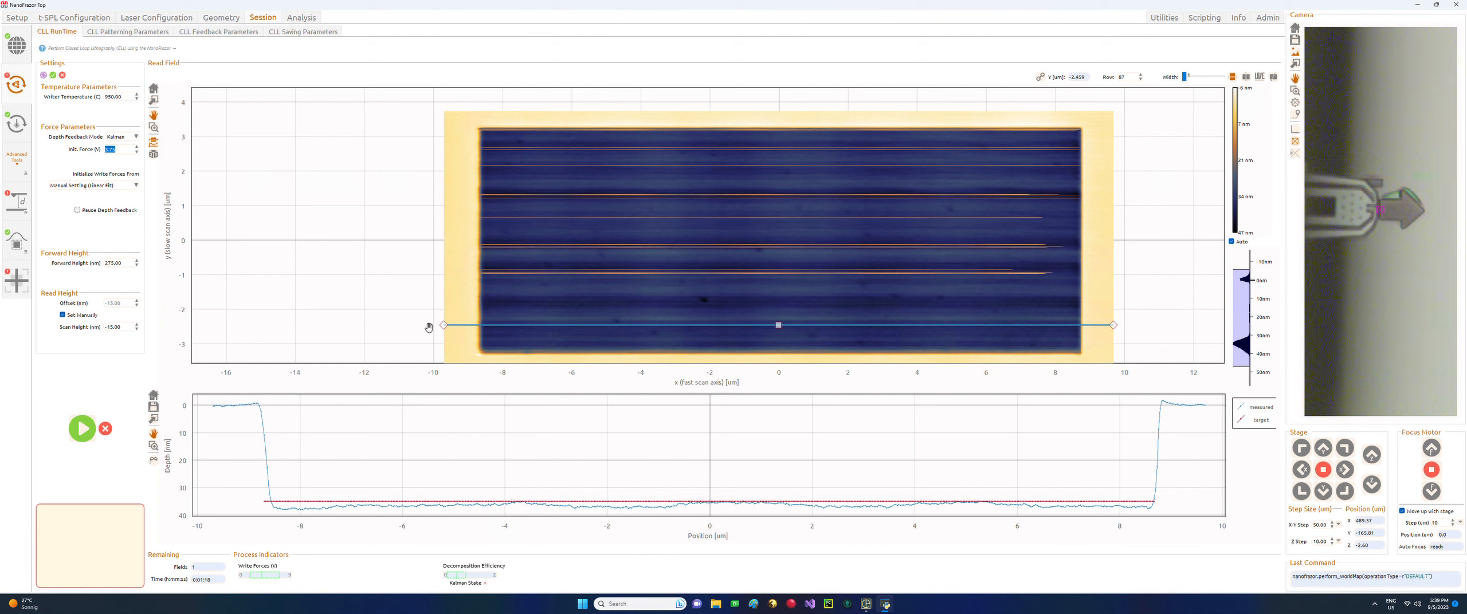
left_click(1412, 499)
left_click(1345, 494)
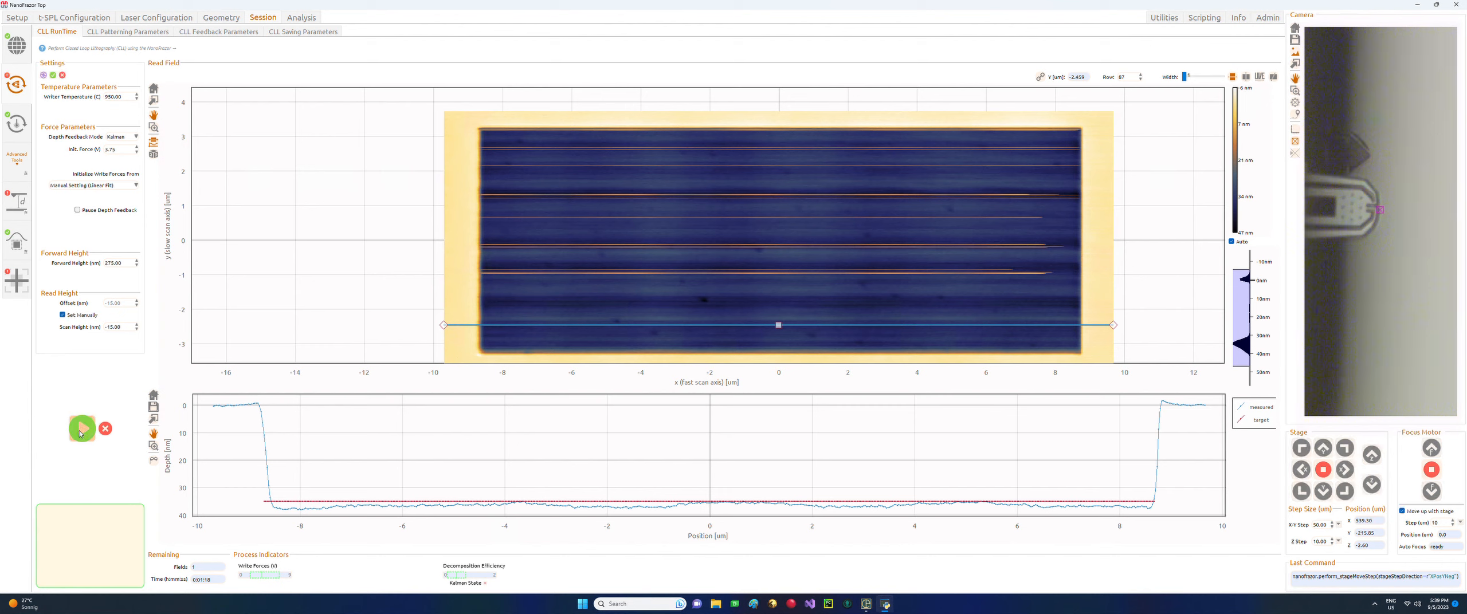
left_click(82, 429)
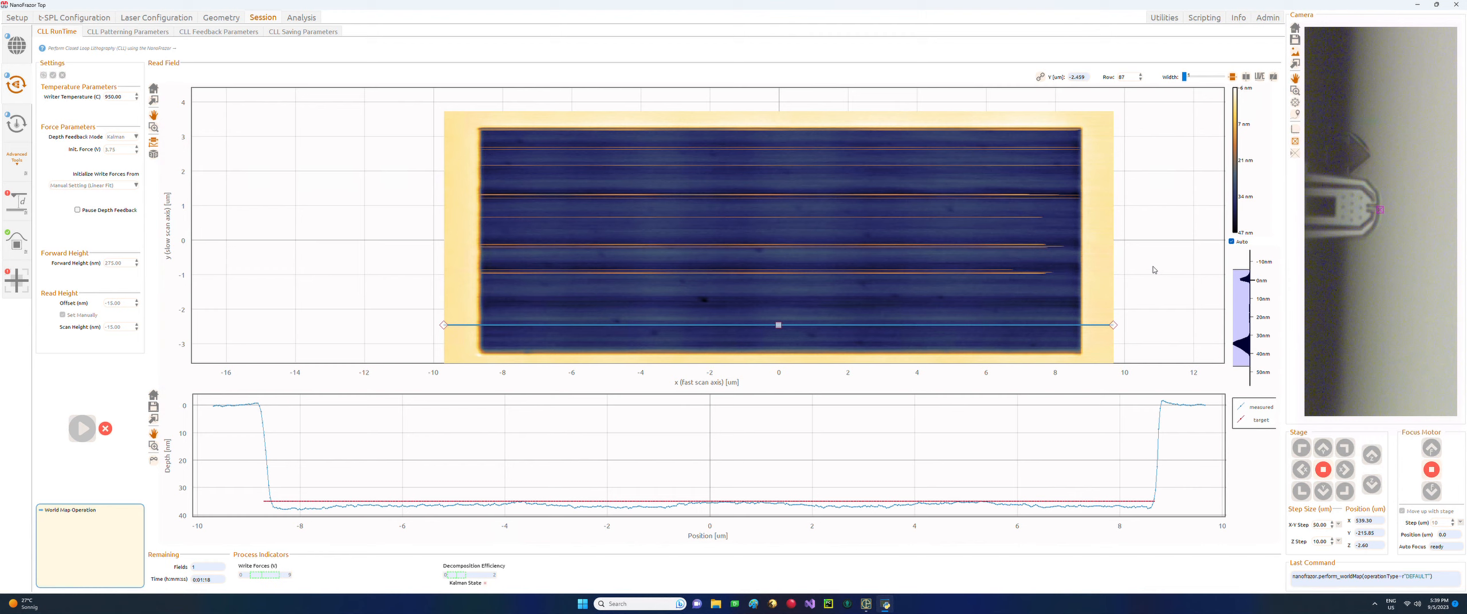